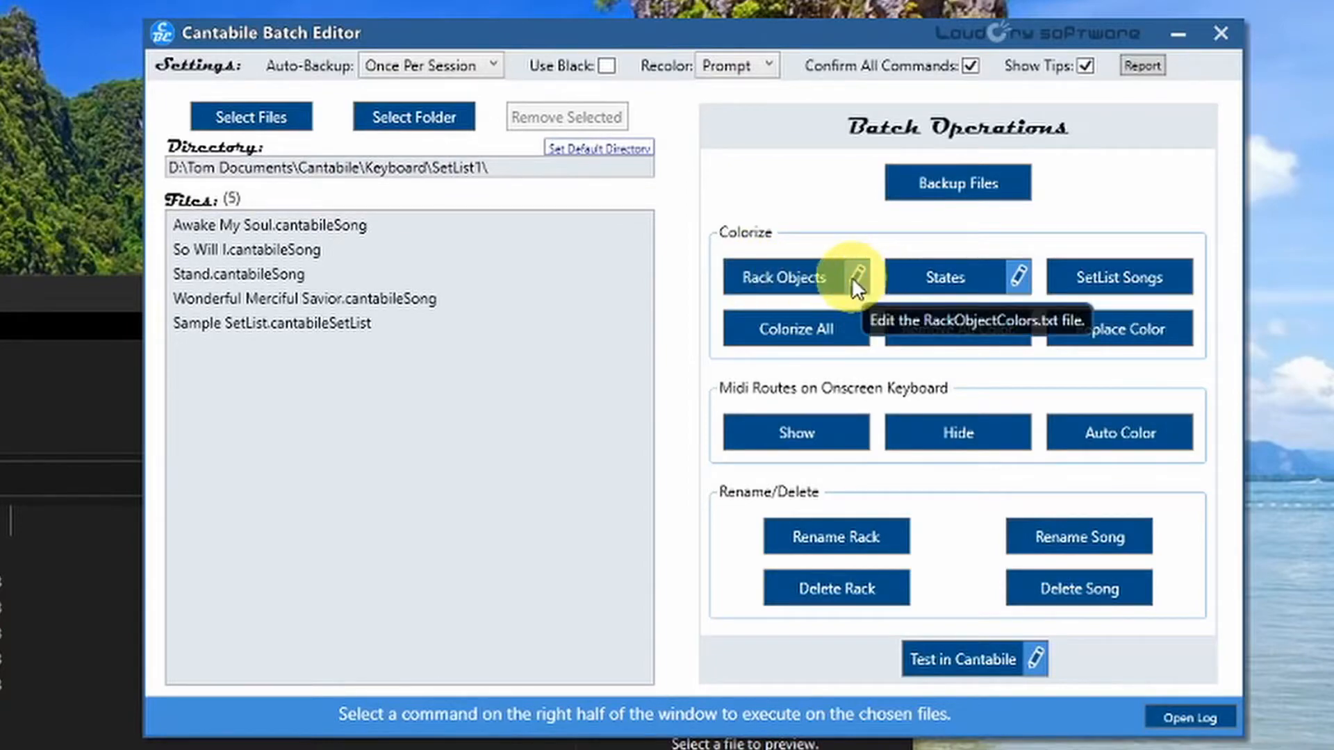
Open the rack object colors file and read its instructions, allowed color names and matching rules
{"action": "left_click", "coordinate": [856, 277]}
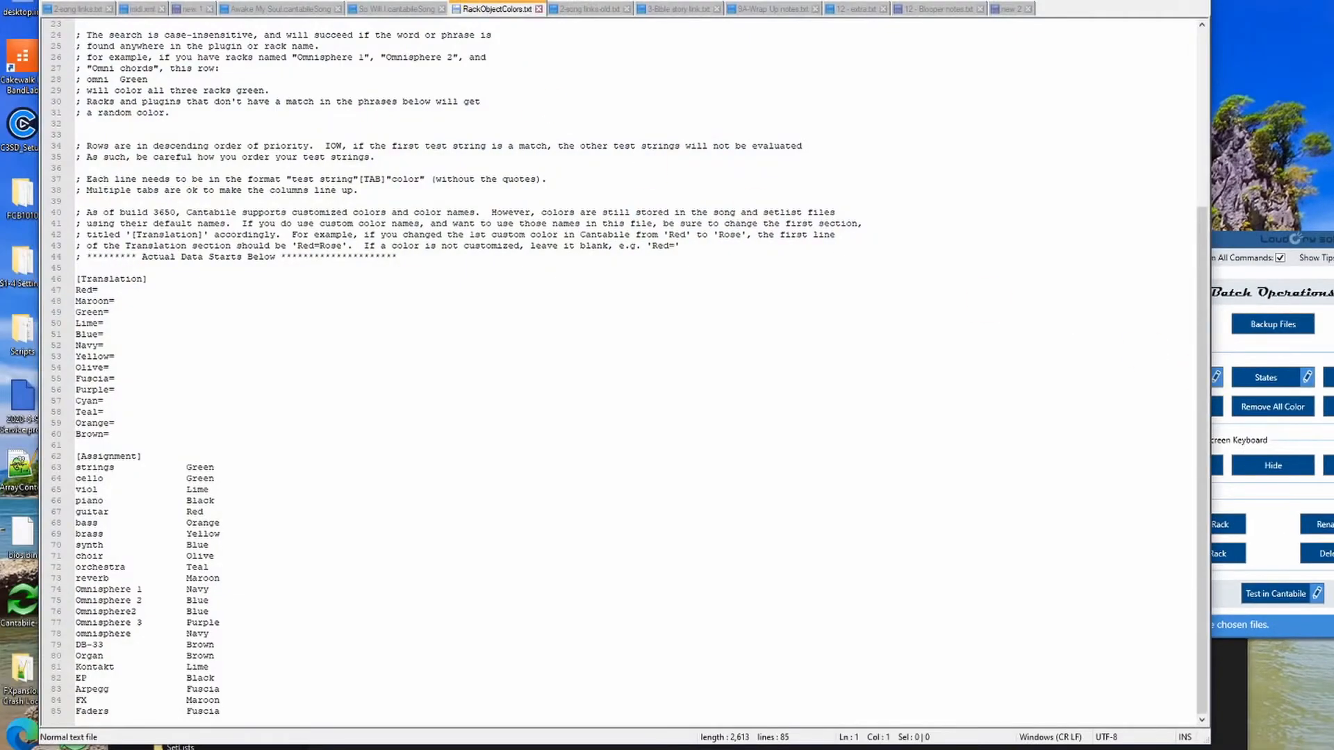
{"action": "left_click_drag", "start_coordinate": [457, 0], "coordinate": [620, 24]}
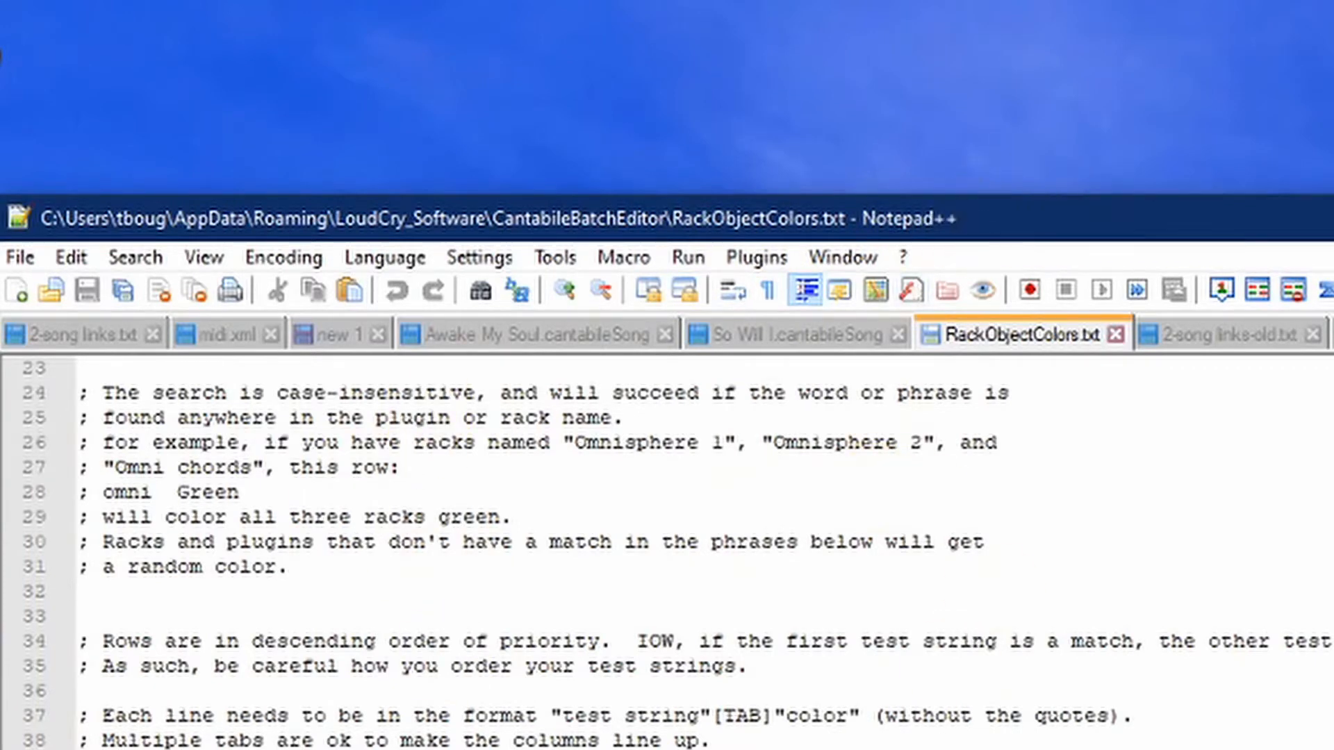
{"action": "scroll", "coordinate": [667, 556], "scroll_direction": "up", "scroll_amount": 7}
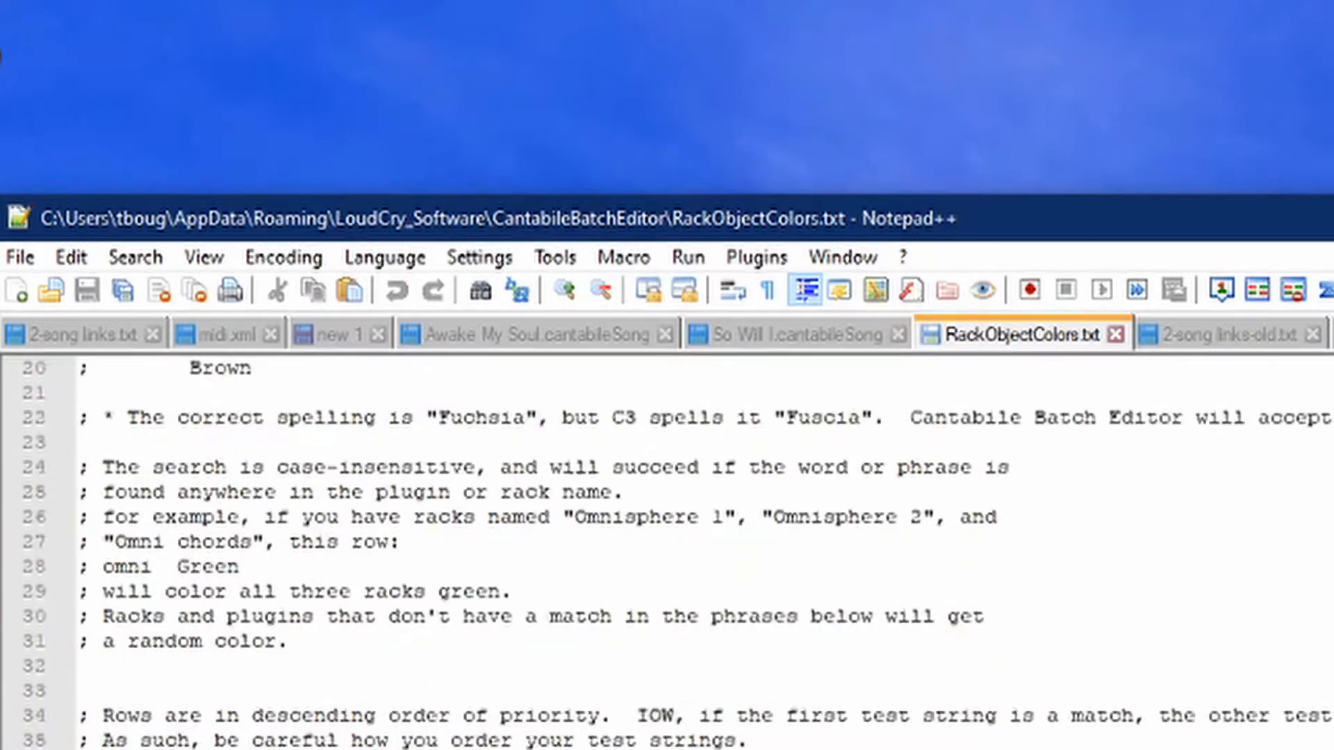
{"action": "scroll", "coordinate": [219, 410], "scroll_direction": "down", "scroll_amount": 5}
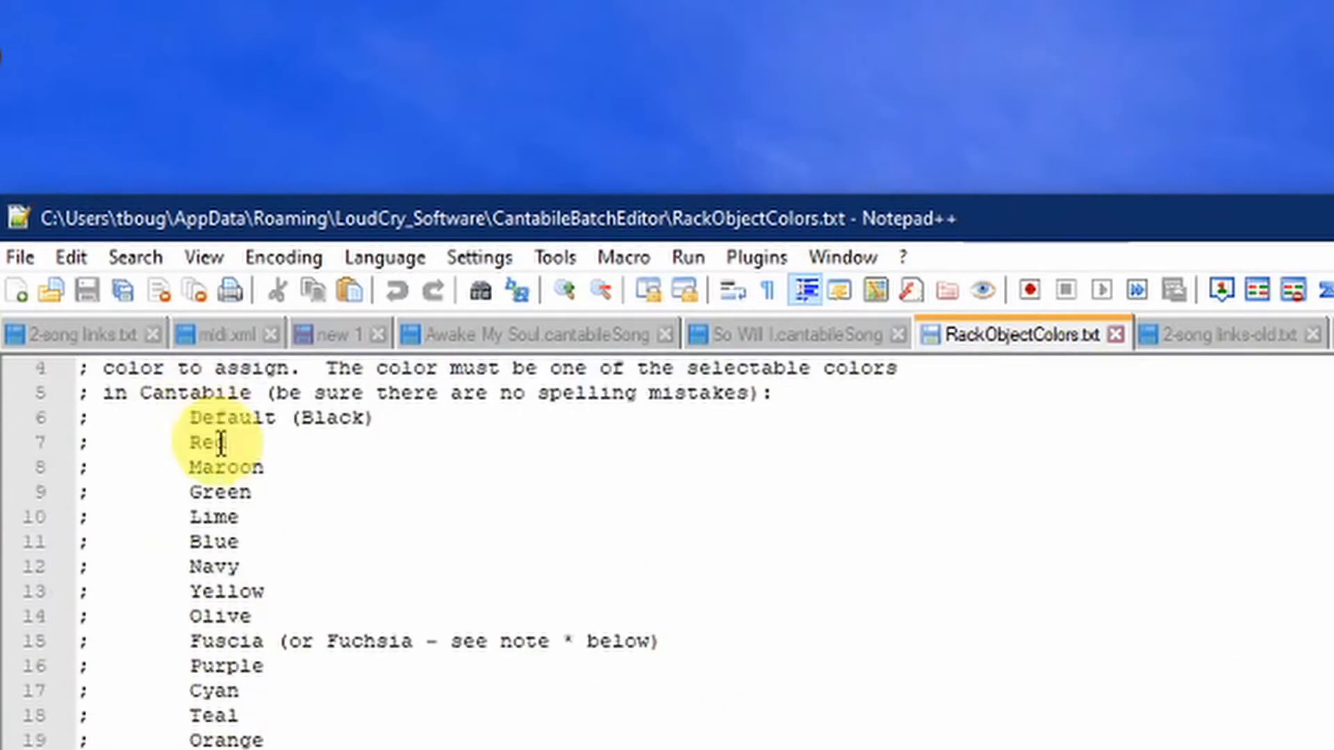
{"action": "scroll", "coordinate": [262, 509], "scroll_direction": "up", "scroll_amount": 5}
{"action": "scroll", "coordinate": [667, 556], "scroll_direction": "down", "scroll_amount": 3}
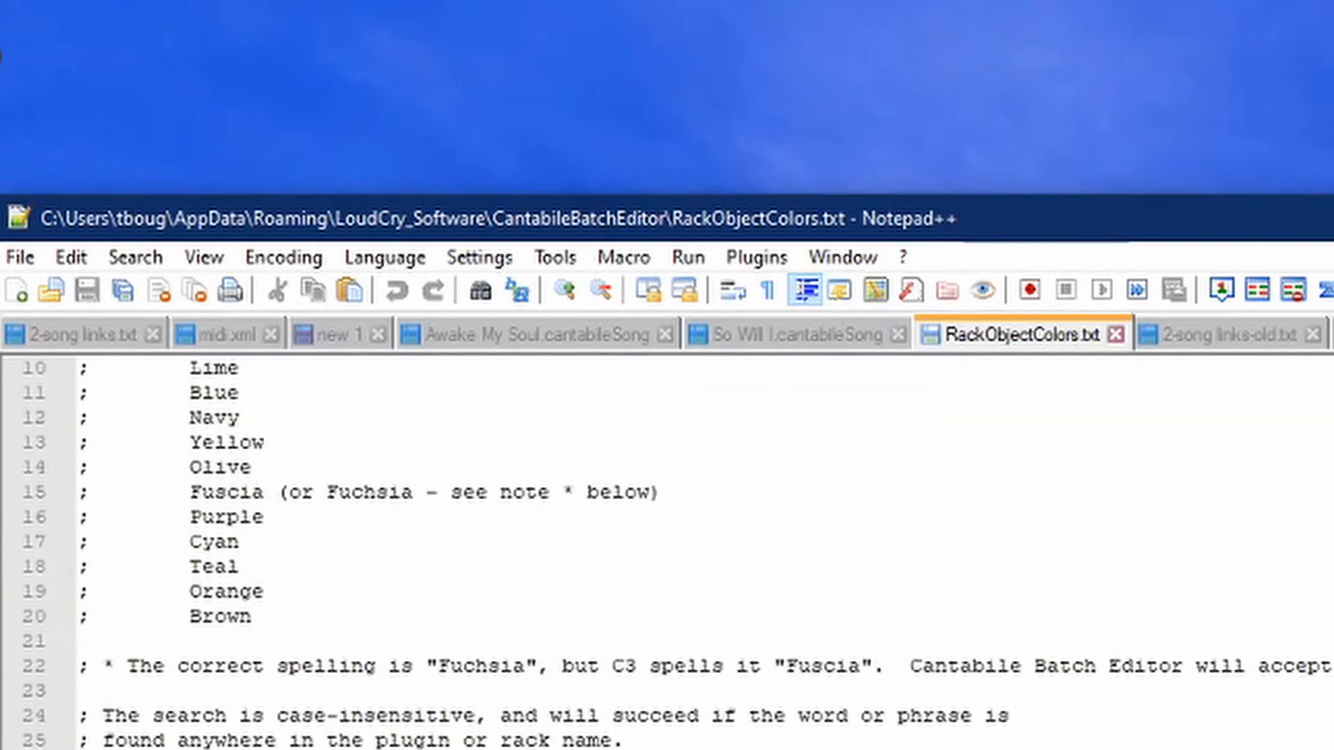
{"action": "scroll", "coordinate": [667, 556], "scroll_direction": "up", "scroll_amount": 3}
{"action": "scroll", "coordinate": [667, 556], "scroll_direction": "down", "scroll_amount": 5}
{"action": "scroll", "coordinate": [667, 556], "scroll_direction": "down", "scroll_amount": 2}
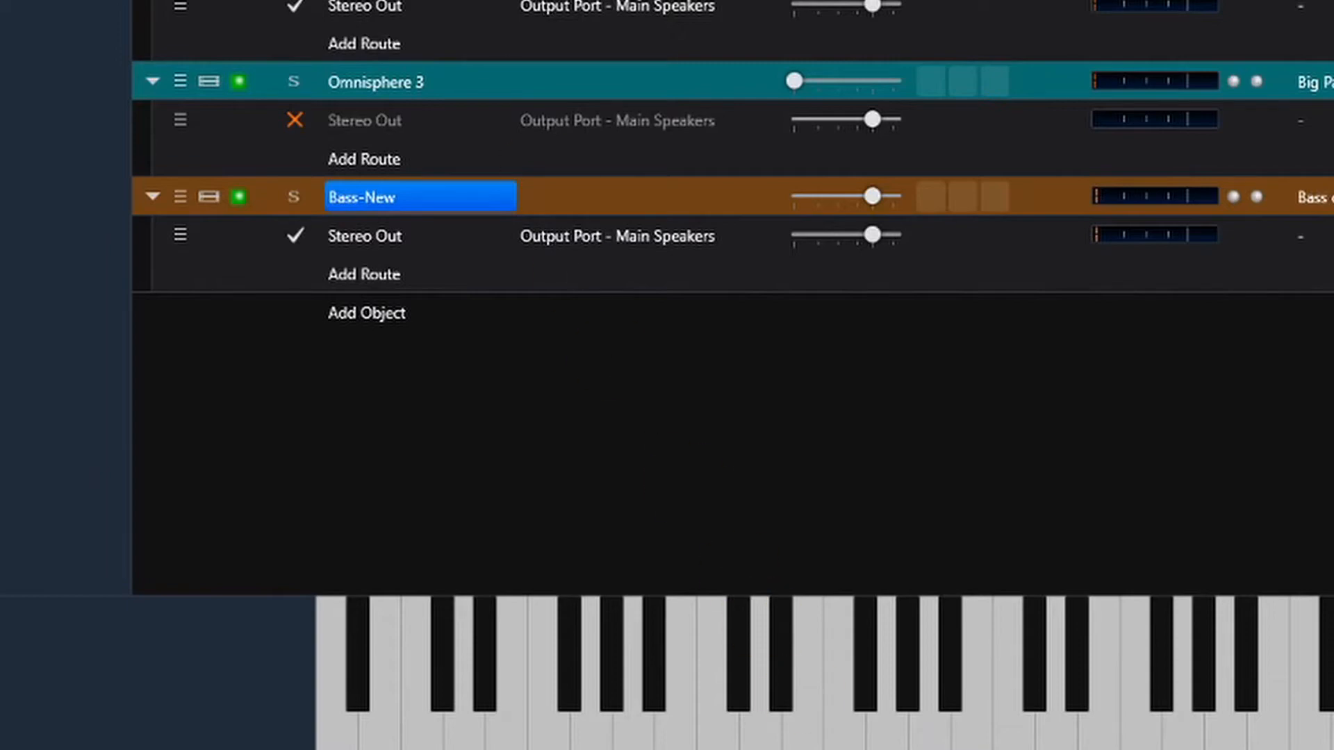
Switch from Cantabile back to RackObjectColors.txt in Notepad++
{"action": "key", "text": "alt+Tab"}
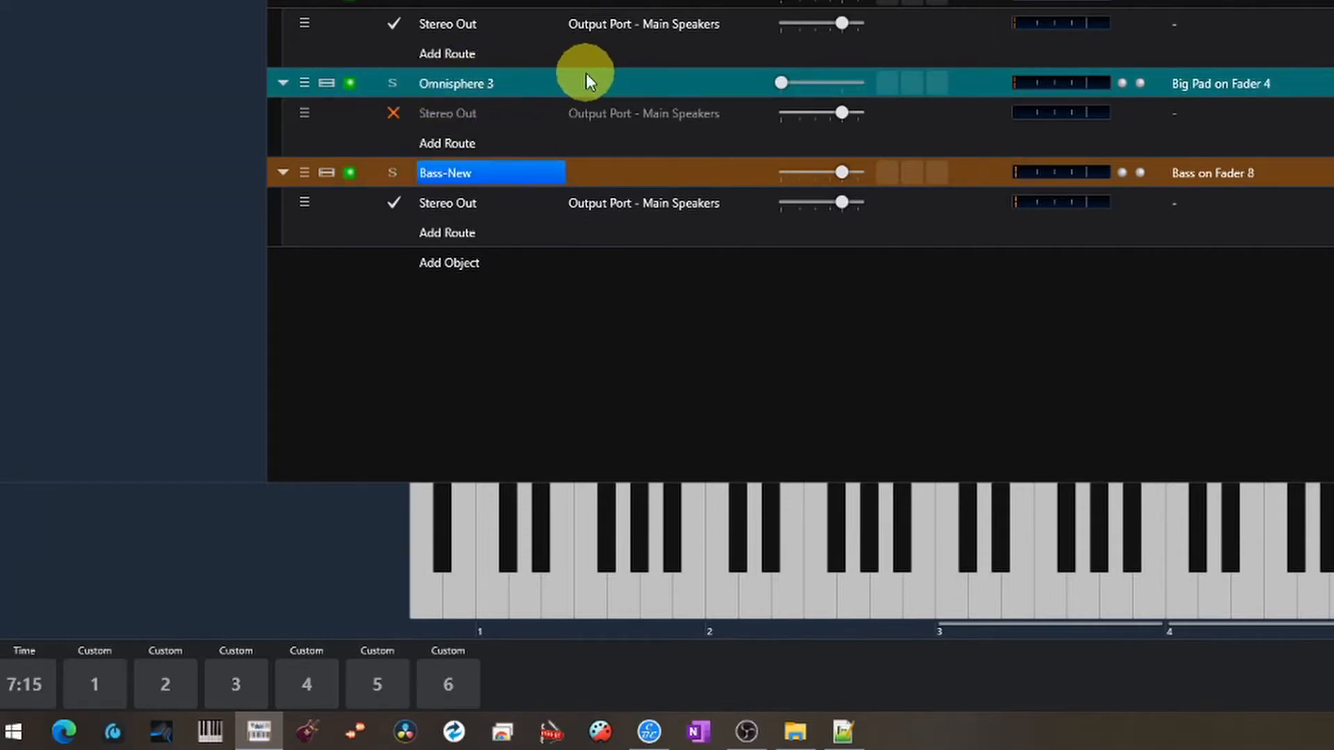
{"action": "mouse_move", "coordinate": [660, 735]}
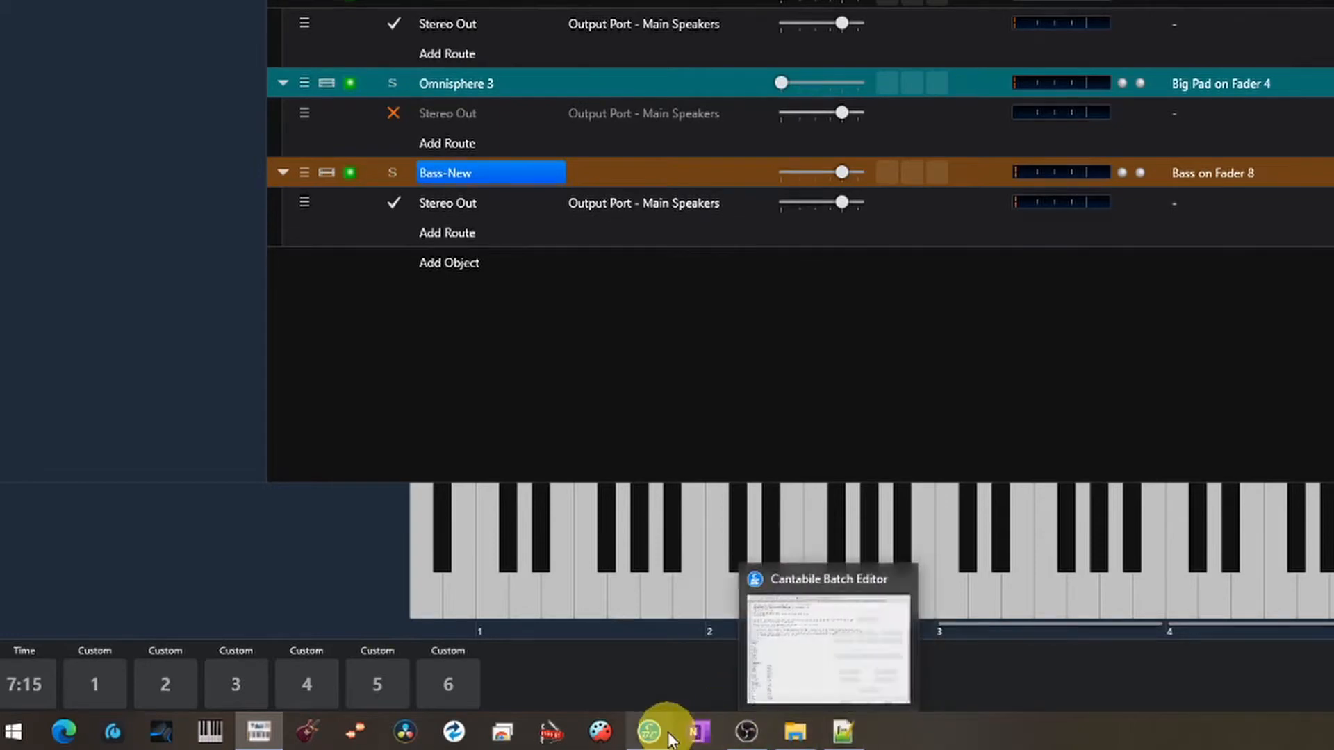
{"action": "left_click", "coordinate": [843, 731]}
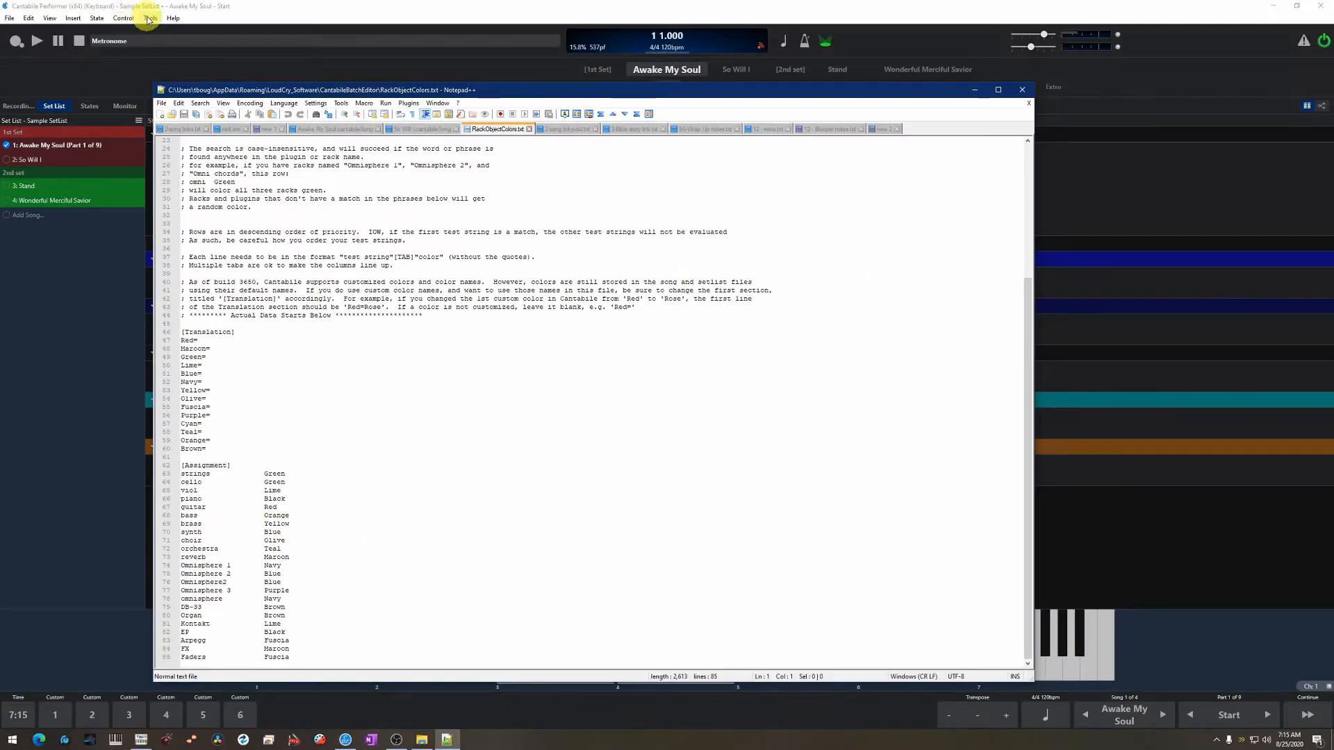
View the color settings in Cantabile's options, close them and return to RackObjectColors.txt in Notepad++
{"action": "left_click", "coordinate": [150, 18]}
{"action": "left_click", "coordinate": [154, 157]}
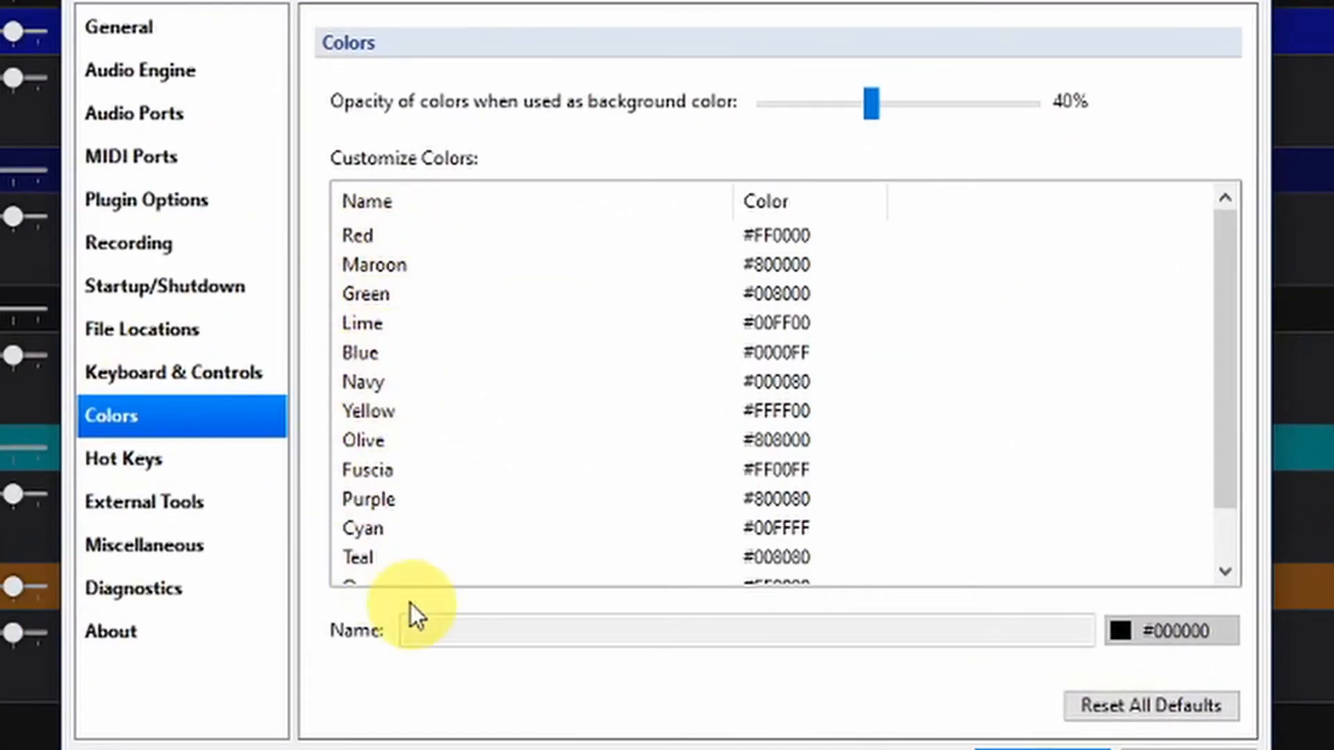
{"action": "left_click", "coordinate": [1162, 737]}
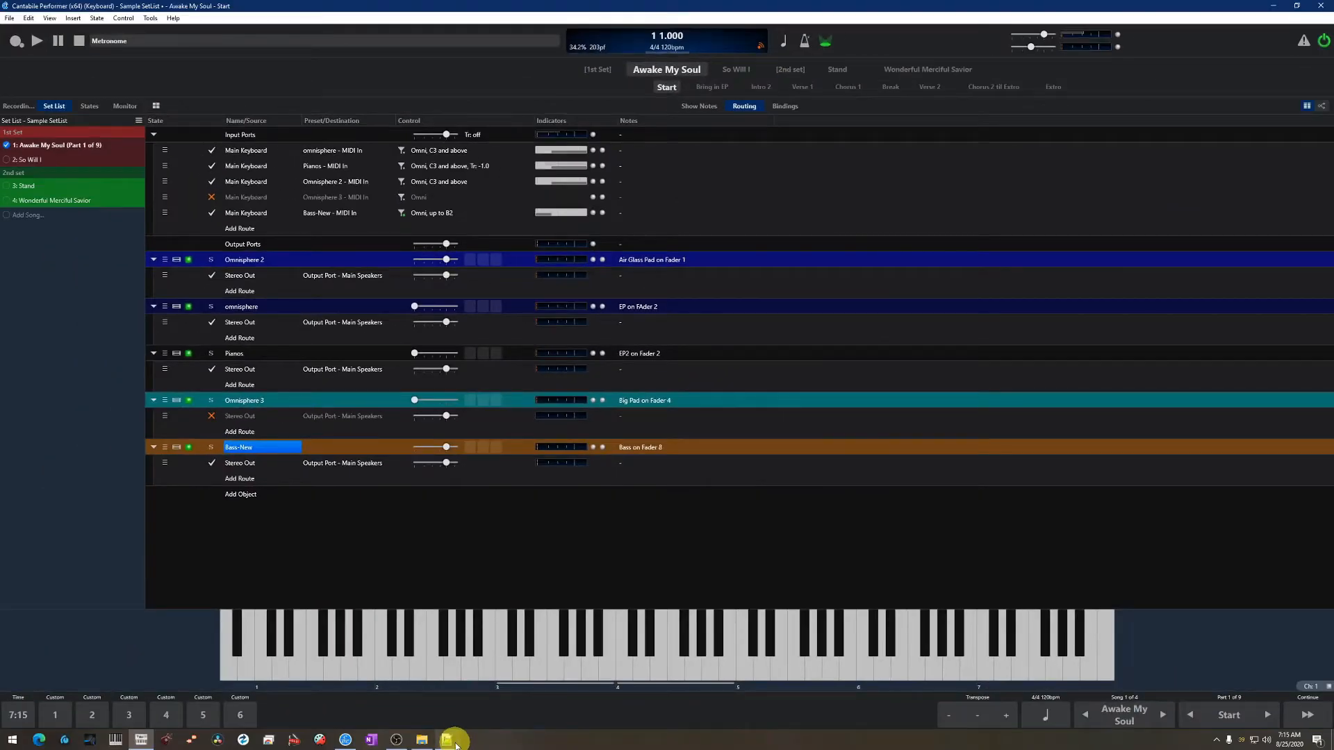
{"action": "left_click", "coordinate": [447, 739]}
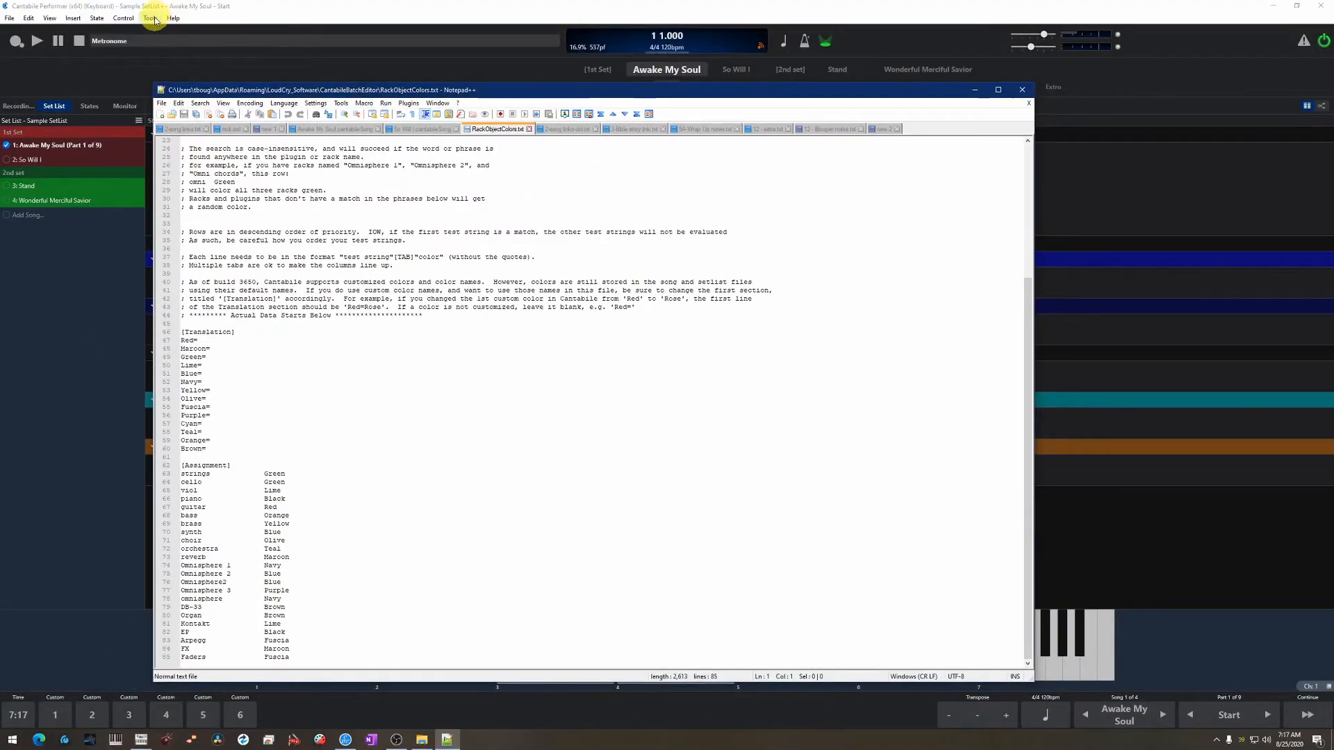
Reopen Cantabile's color options and look through the full list of customizable colors from Red to Brown
{"action": "left_click", "coordinate": [150, 19]}
{"action": "left_click", "coordinate": [170, 156]}
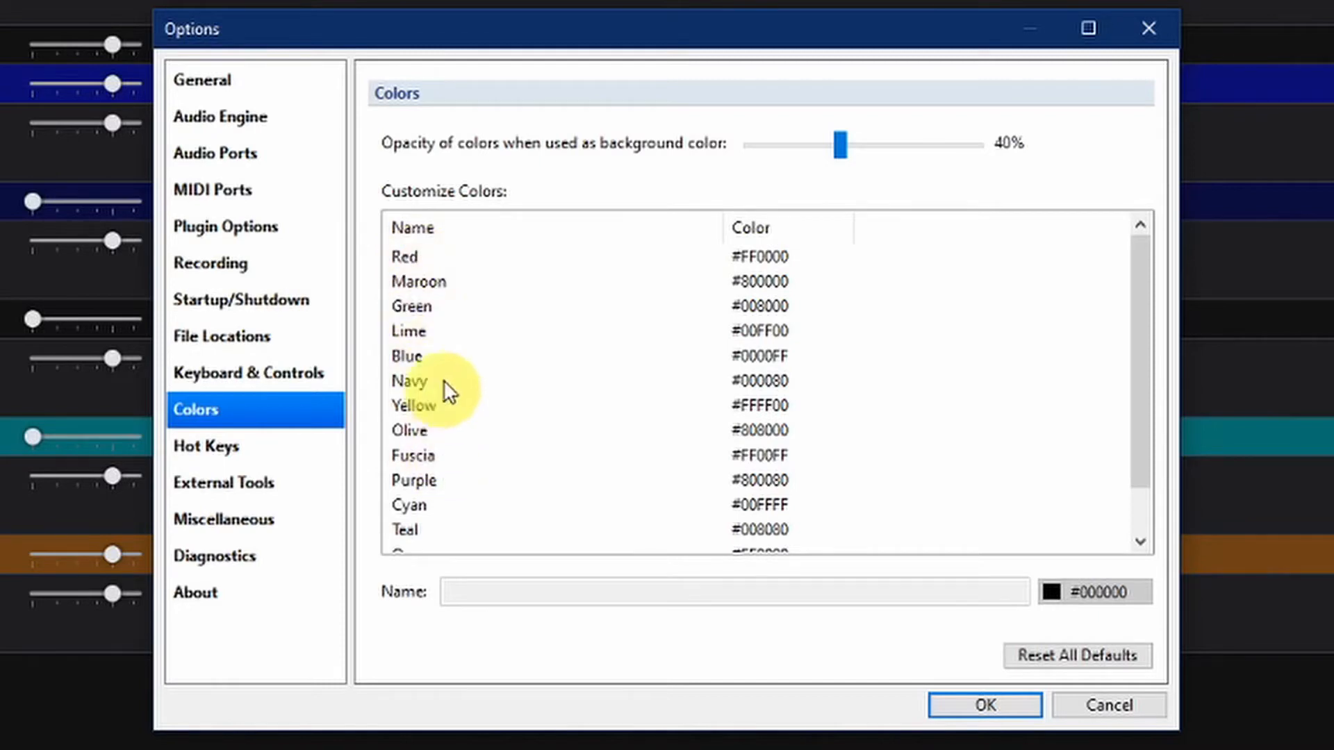
{"action": "scroll", "coordinate": [427, 455], "scroll_direction": "down", "scroll_amount": 1}
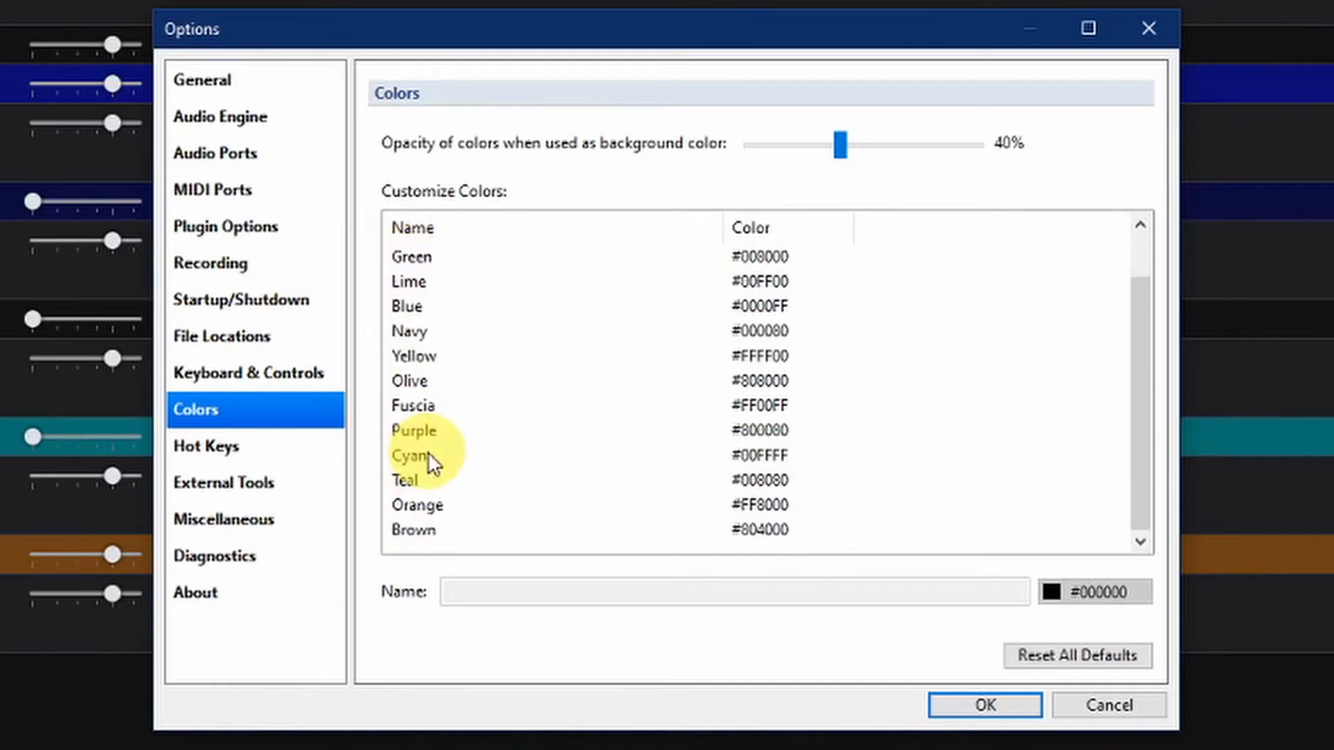
{"action": "scroll", "coordinate": [427, 455], "scroll_direction": "up", "scroll_amount": 1}
{"action": "scroll", "coordinate": [428, 452], "scroll_direction": "down", "scroll_amount": 1}
{"action": "scroll", "coordinate": [427, 452], "scroll_direction": "up", "scroll_amount": 1}
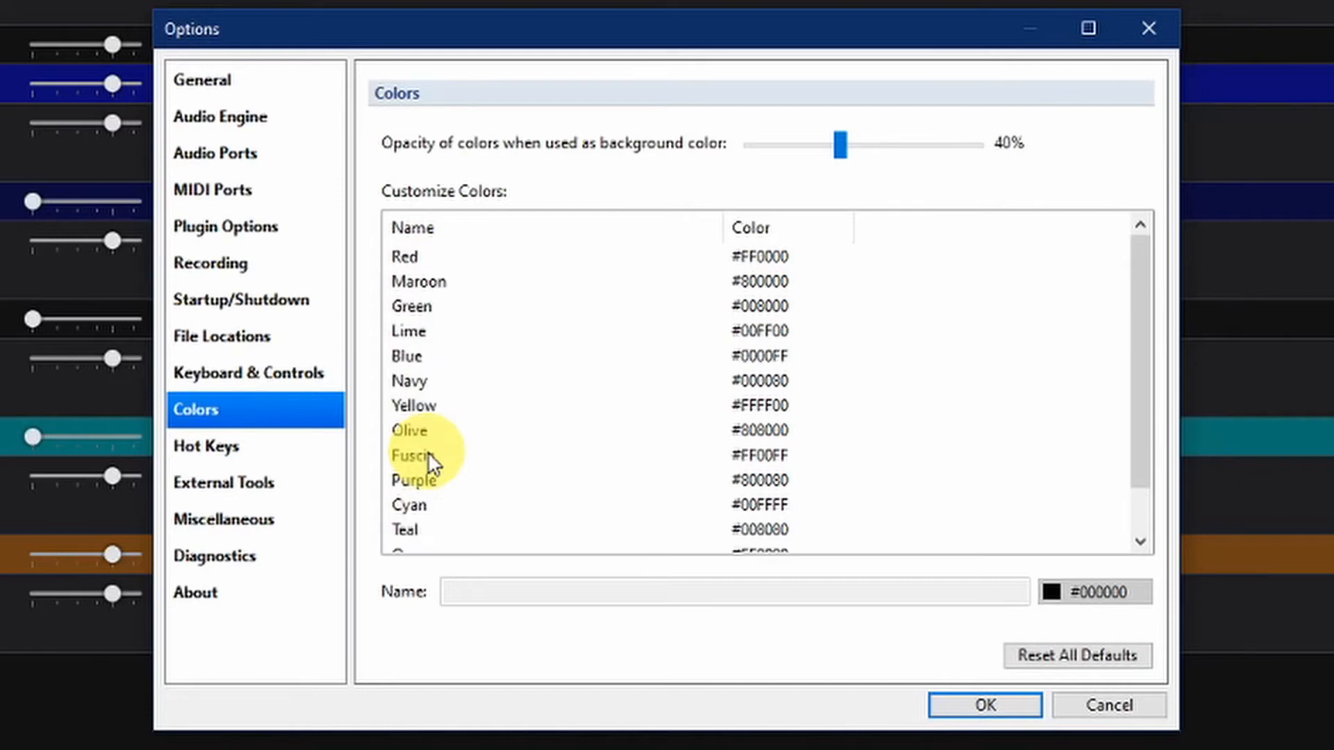
{"action": "scroll", "coordinate": [427, 451], "scroll_direction": "down", "scroll_amount": 1}
{"action": "scroll", "coordinate": [437, 451], "scroll_direction": "up", "scroll_amount": 1}
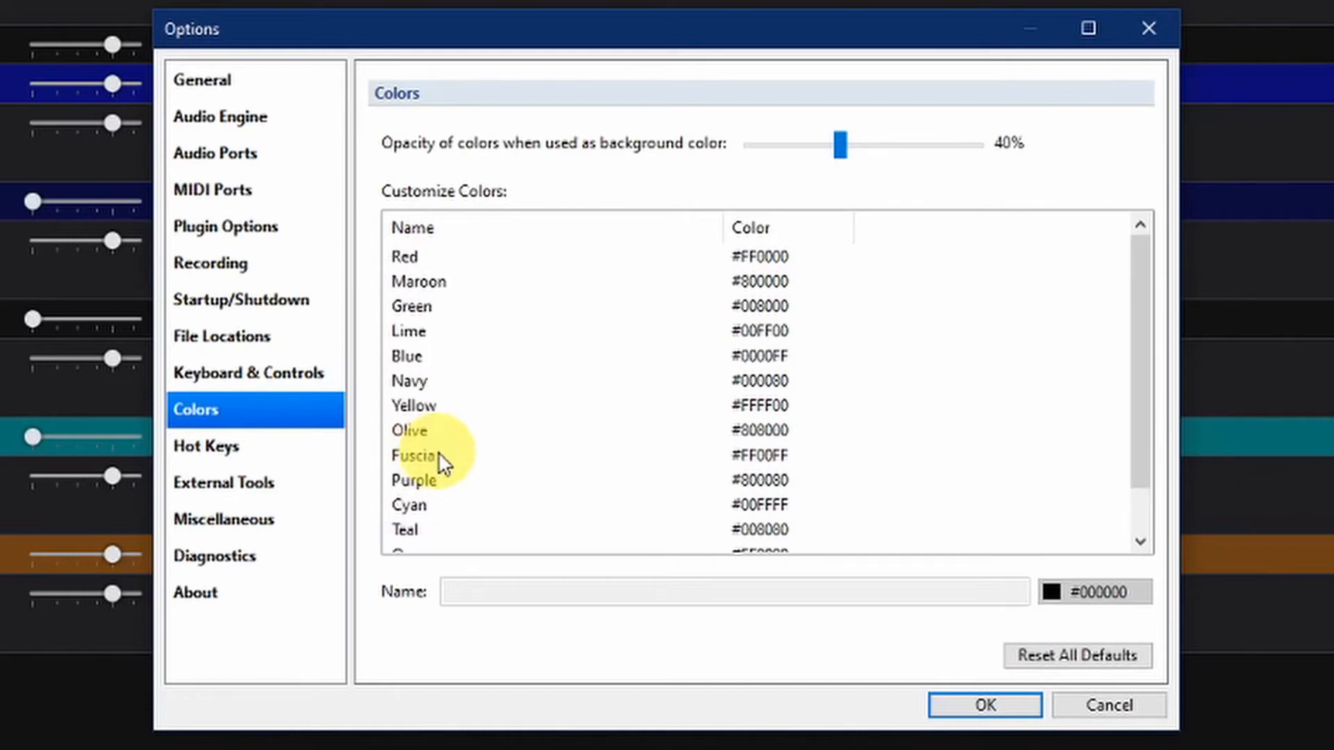
Rename the custom color Red to Pink, set its value to #FFBFBF and confirm the options
{"action": "left_click", "coordinate": [406, 255]}
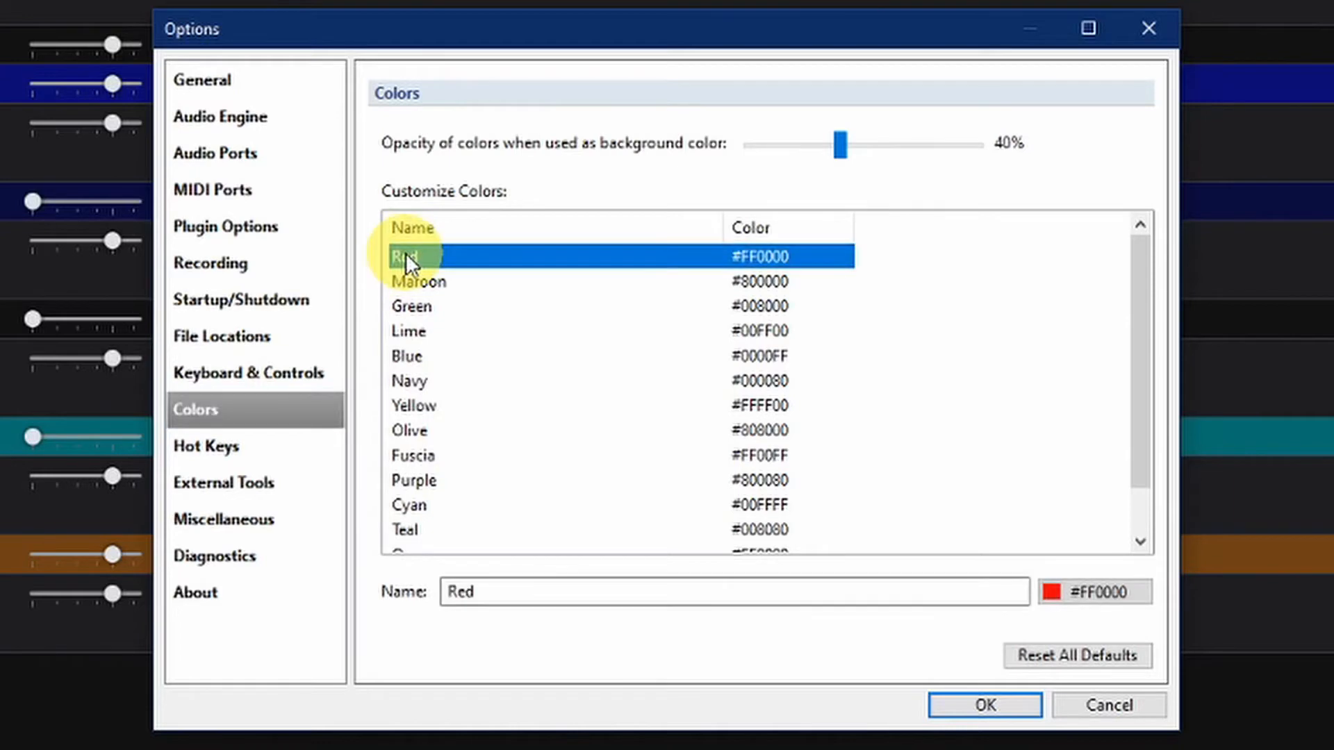
{"action": "double_click", "coordinate": [521, 591]}
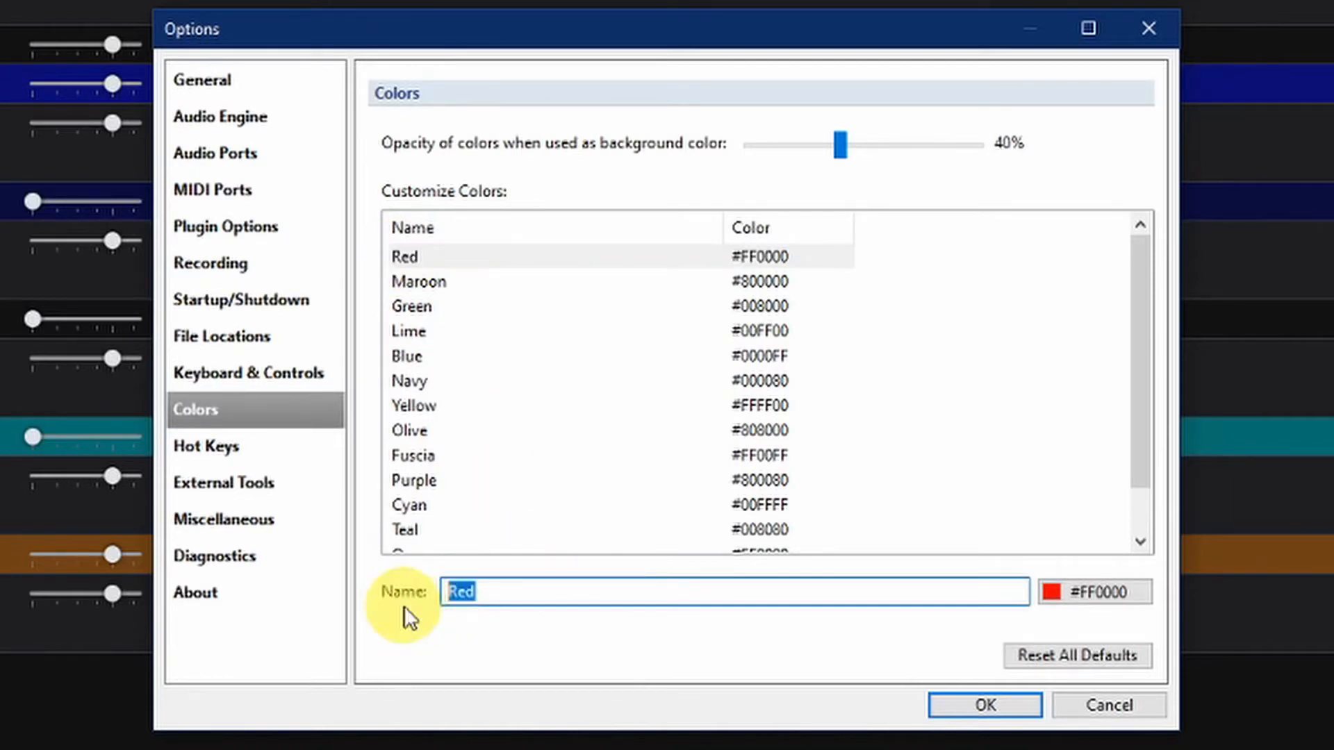
{"action": "type", "text": "Pink"}
{"action": "left_click", "coordinate": [765, 259]}
{"action": "left_click", "coordinate": [1088, 592]}
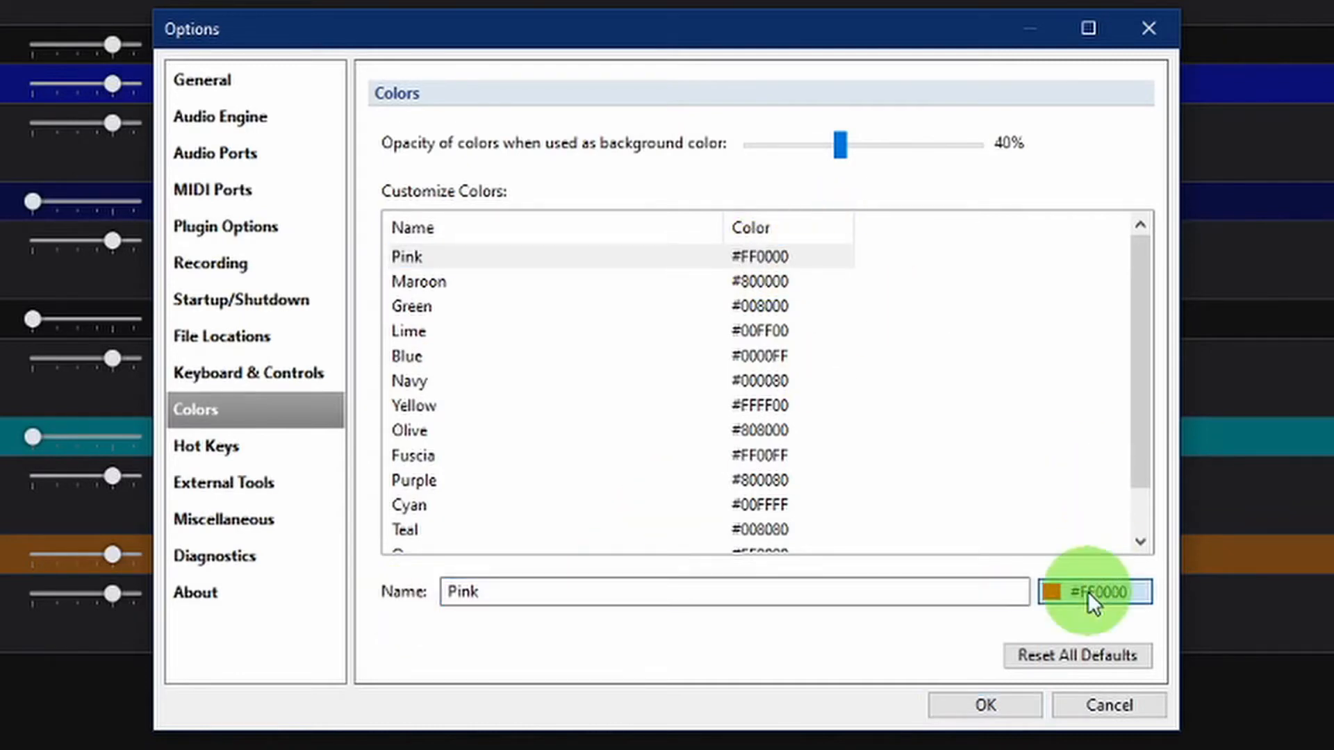
{"action": "left_click_drag", "start_coordinate": [754, 226], "coordinate": [744, 131]}
{"action": "left_click", "coordinate": [224, 457]}
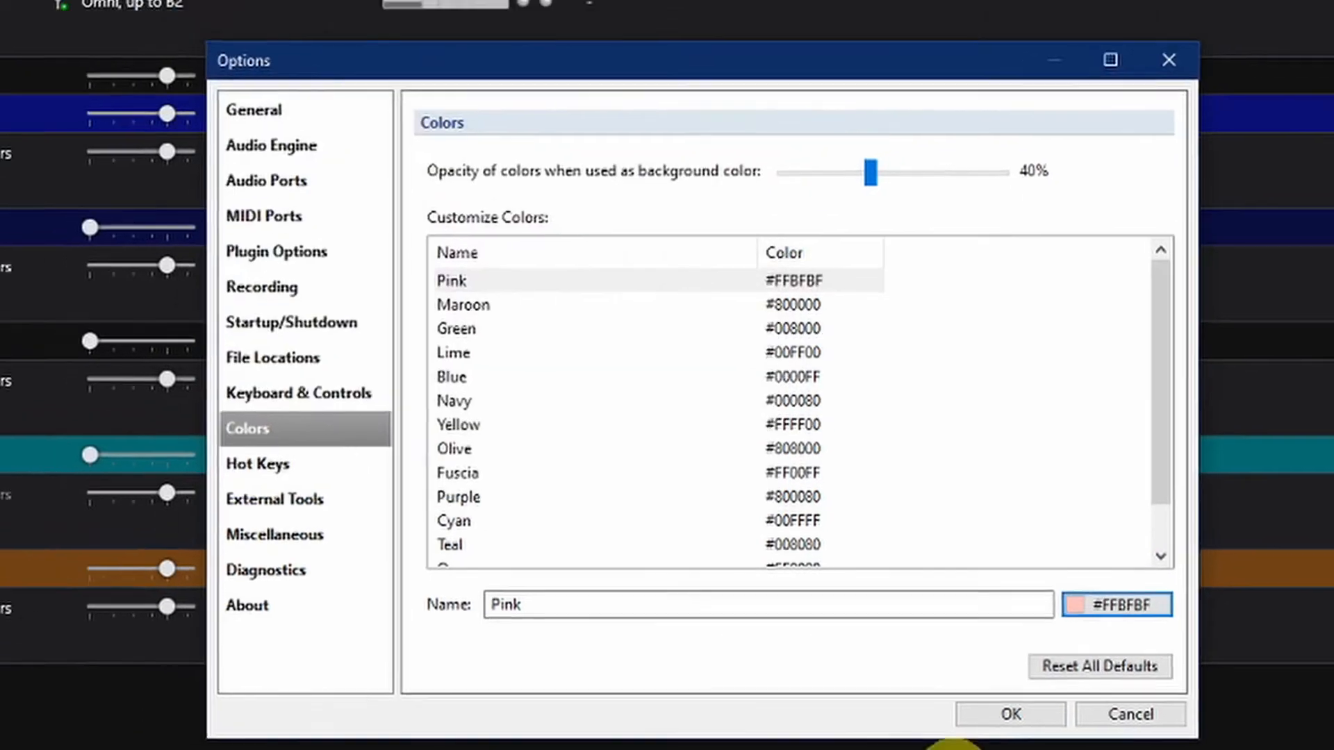
{"action": "key", "text": "Return"}
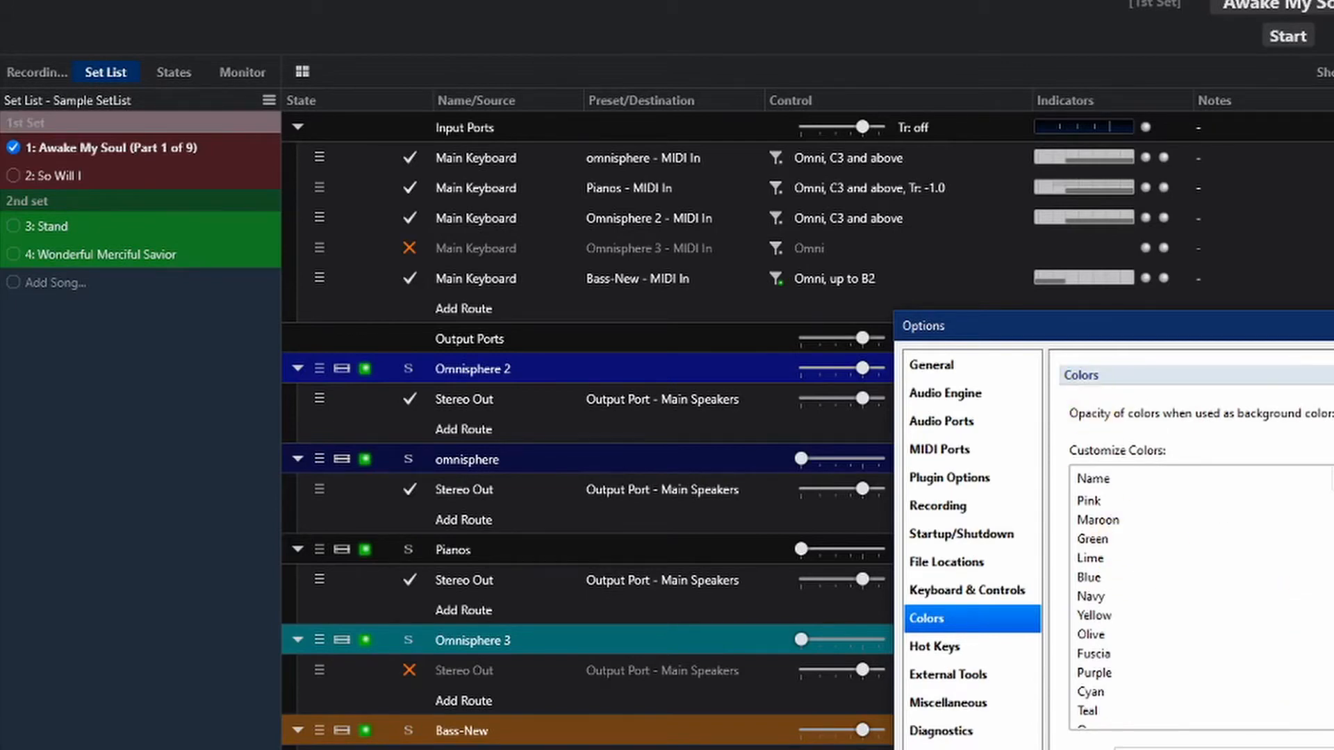
{"action": "key", "text": "Return"}
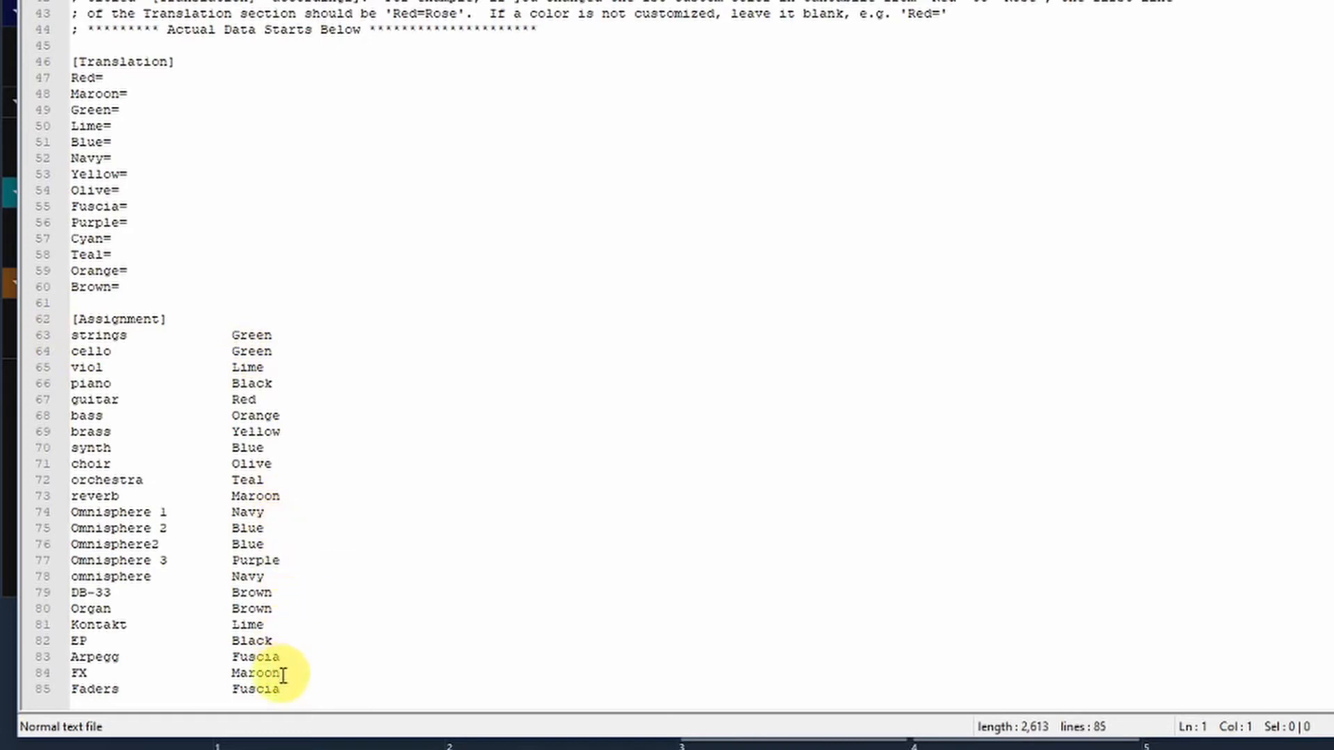
Change the guitar entry in the [Assignment] section of RackObjectColors.txt to Pink
{"action": "left_click", "coordinate": [229, 401]}
{"action": "type", "text": "Pink"}
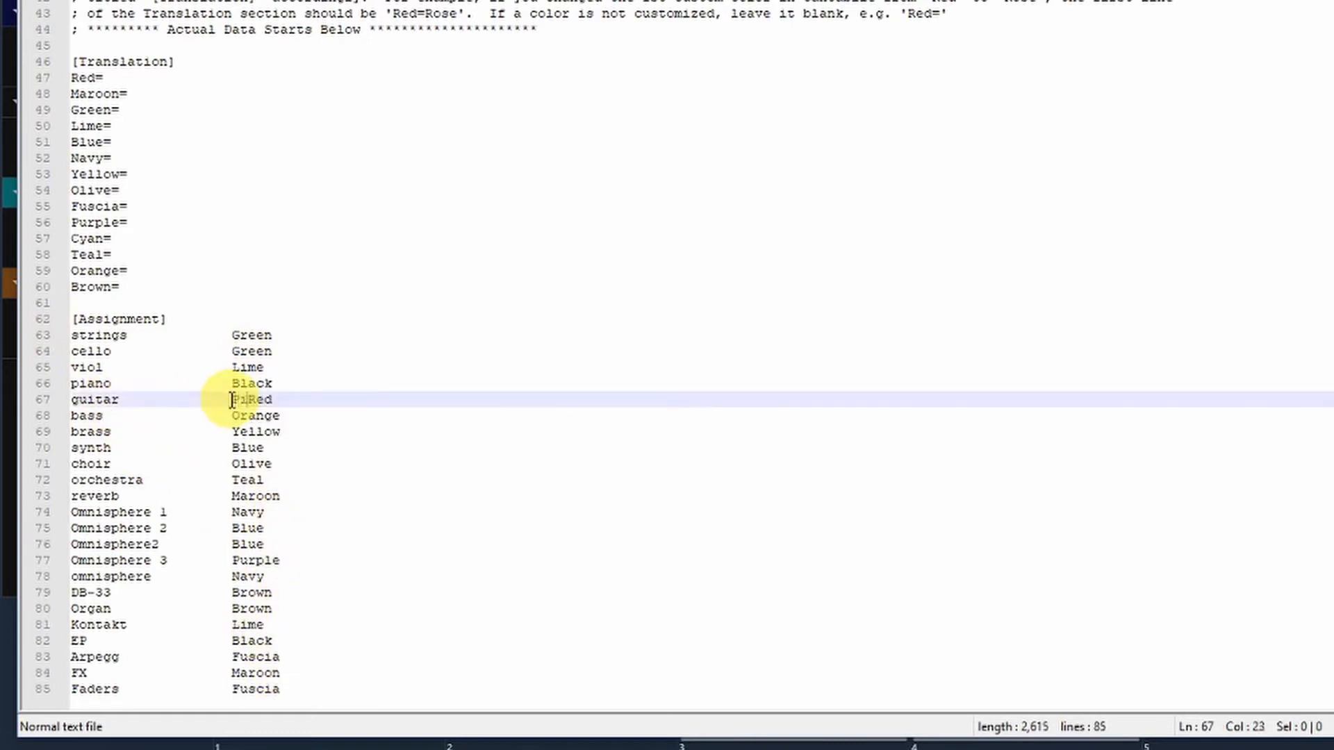
{"action": "key", "text": "Delete"}
{"action": "key", "text": "Delete"}
{"action": "key", "text": "Delete"}
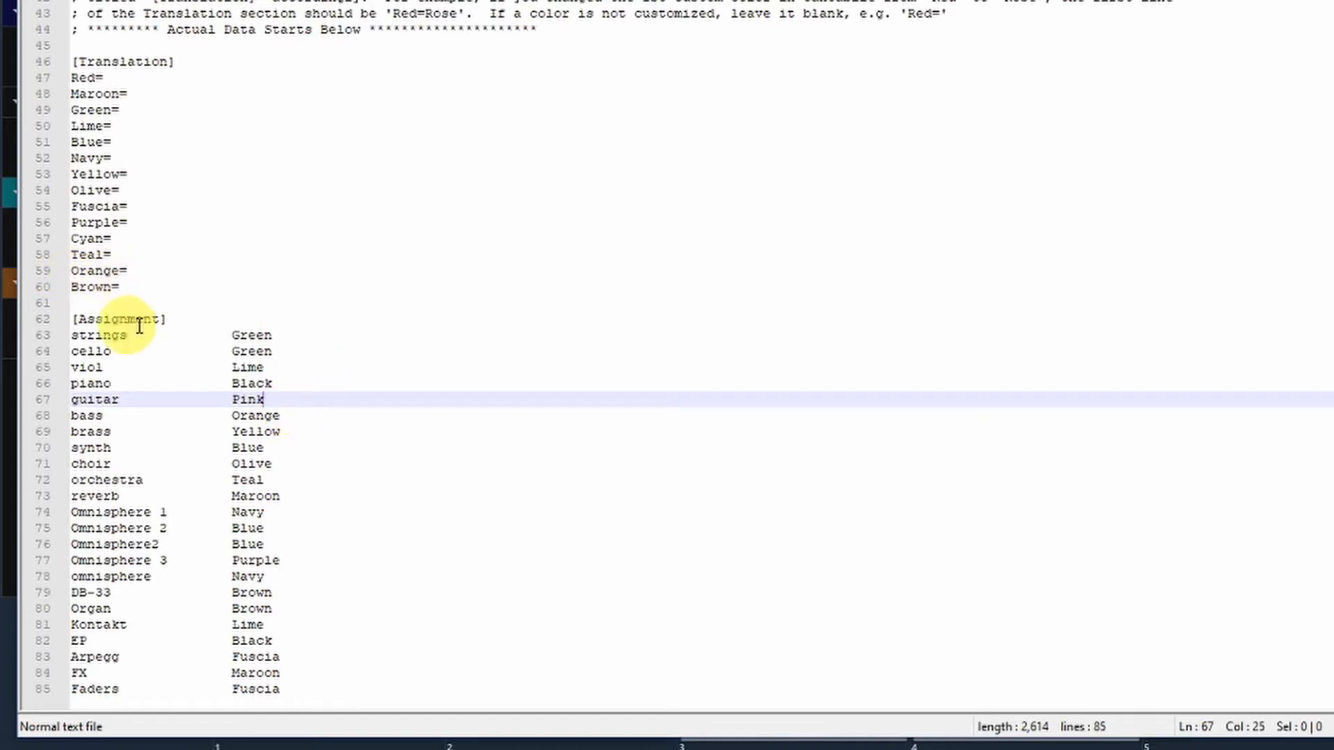
Map Red to the custom name Pink in the [Translation] section
{"action": "left_click", "coordinate": [111, 78]}
{"action": "type", "text": "Pink"}
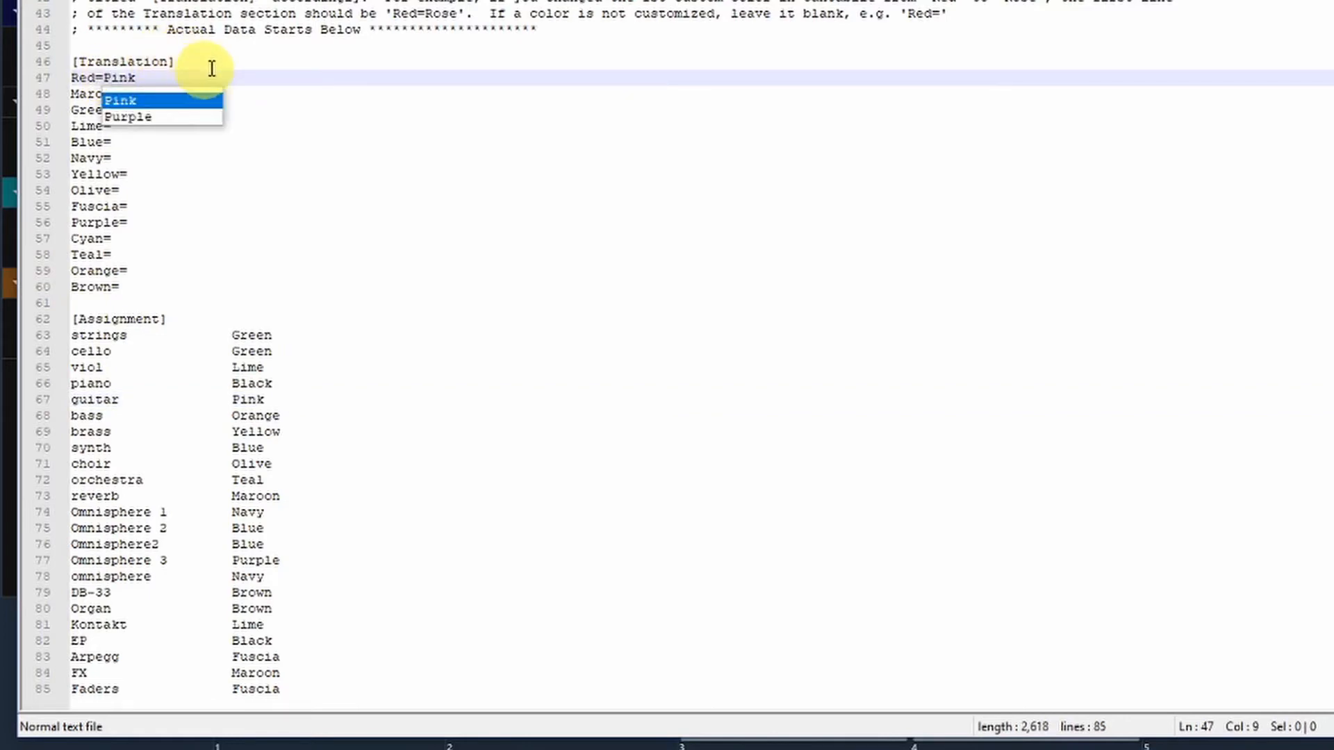
{"action": "left_click", "coordinate": [336, 125]}
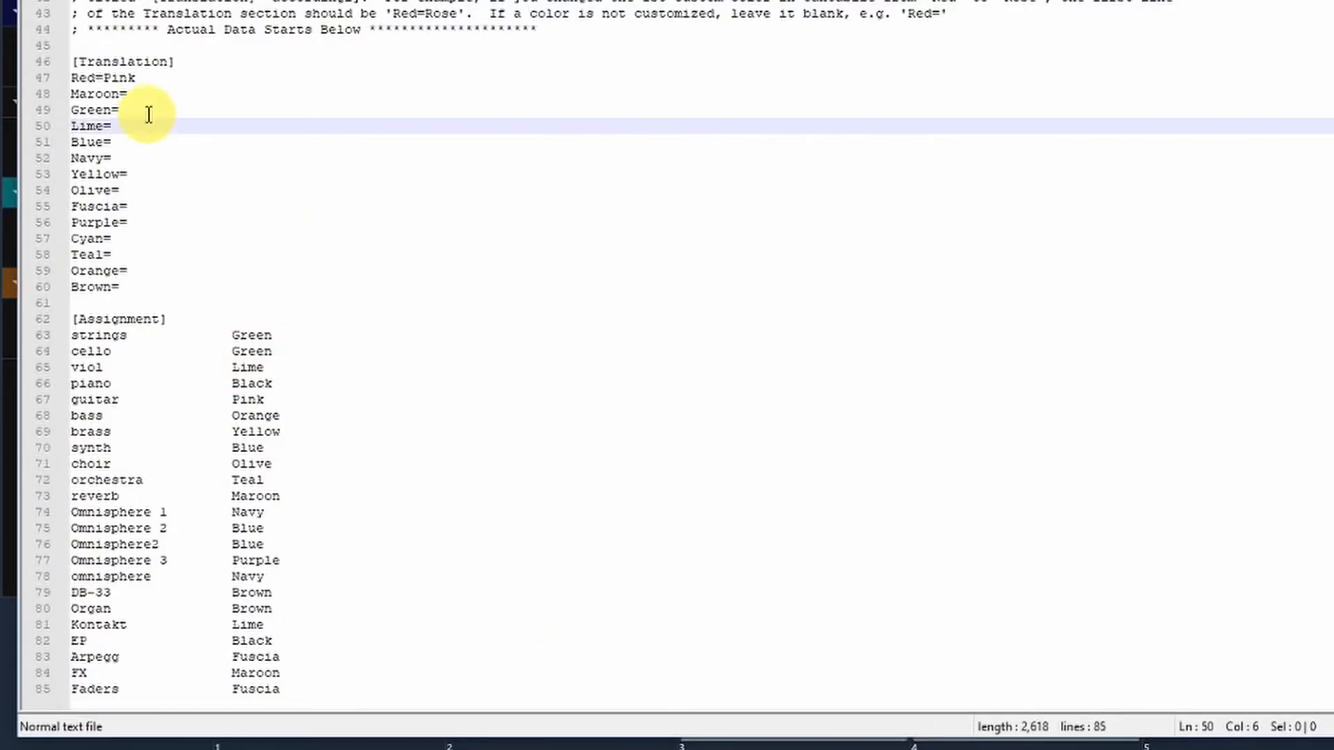
Remove the custom name from the Red line in the [Translation] section
{"action": "left_click", "coordinate": [145, 77]}
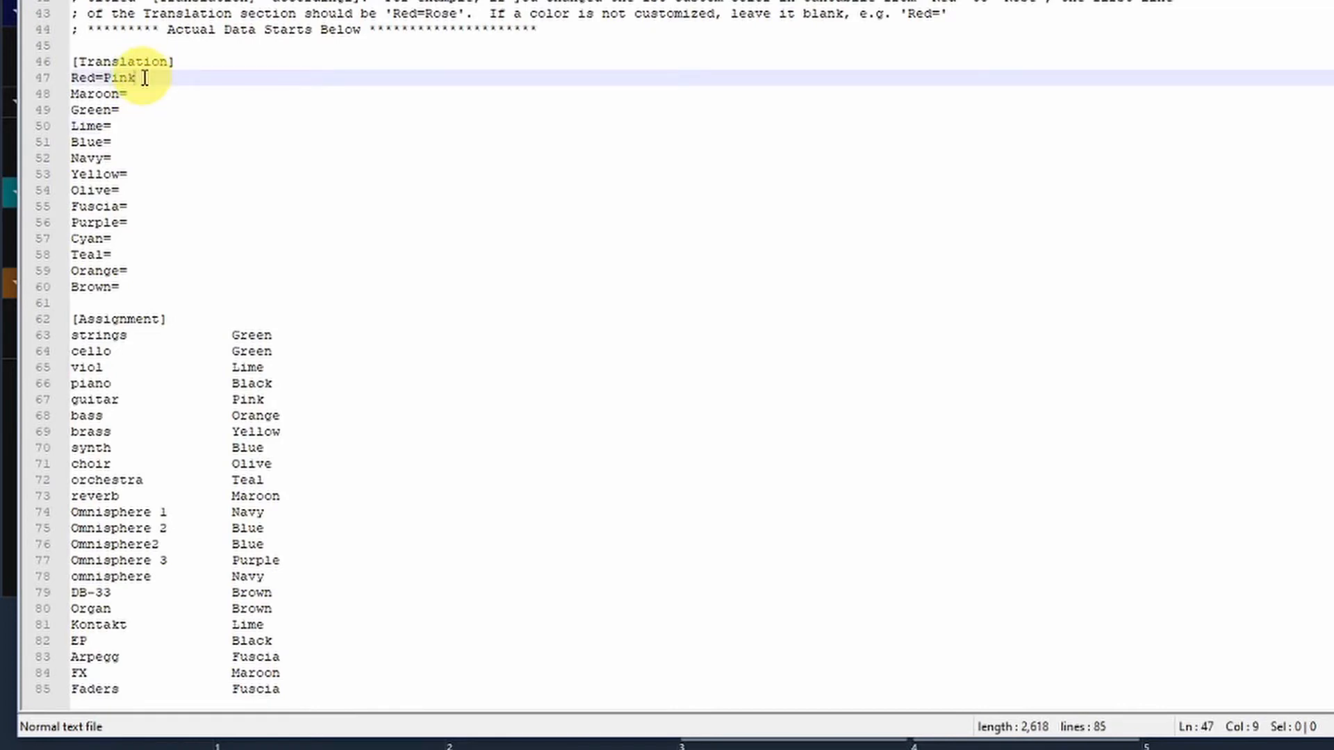
{"action": "key", "text": "BackSpace"}
{"action": "key", "text": "BackSpace"}
{"action": "key", "text": "BackSpace"}
{"action": "key", "text": "BackSpace"}
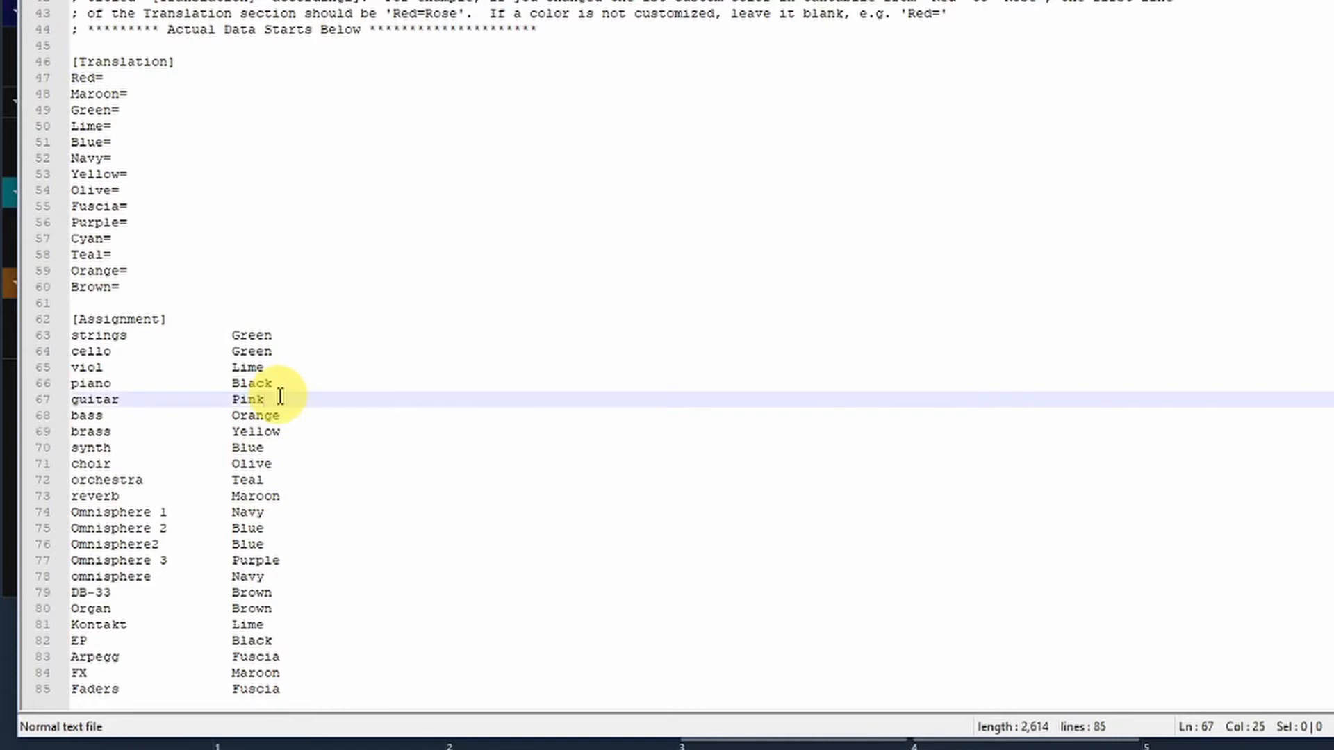
Set the guitar entry in the [Assignment] section back to Red
{"action": "key", "text": "BackSpace"}
{"action": "key", "text": "BackSpace"}
{"action": "key", "text": "BackSpace"}
{"action": "key", "text": "BackSpace"}
{"action": "type", "text": "Re"}
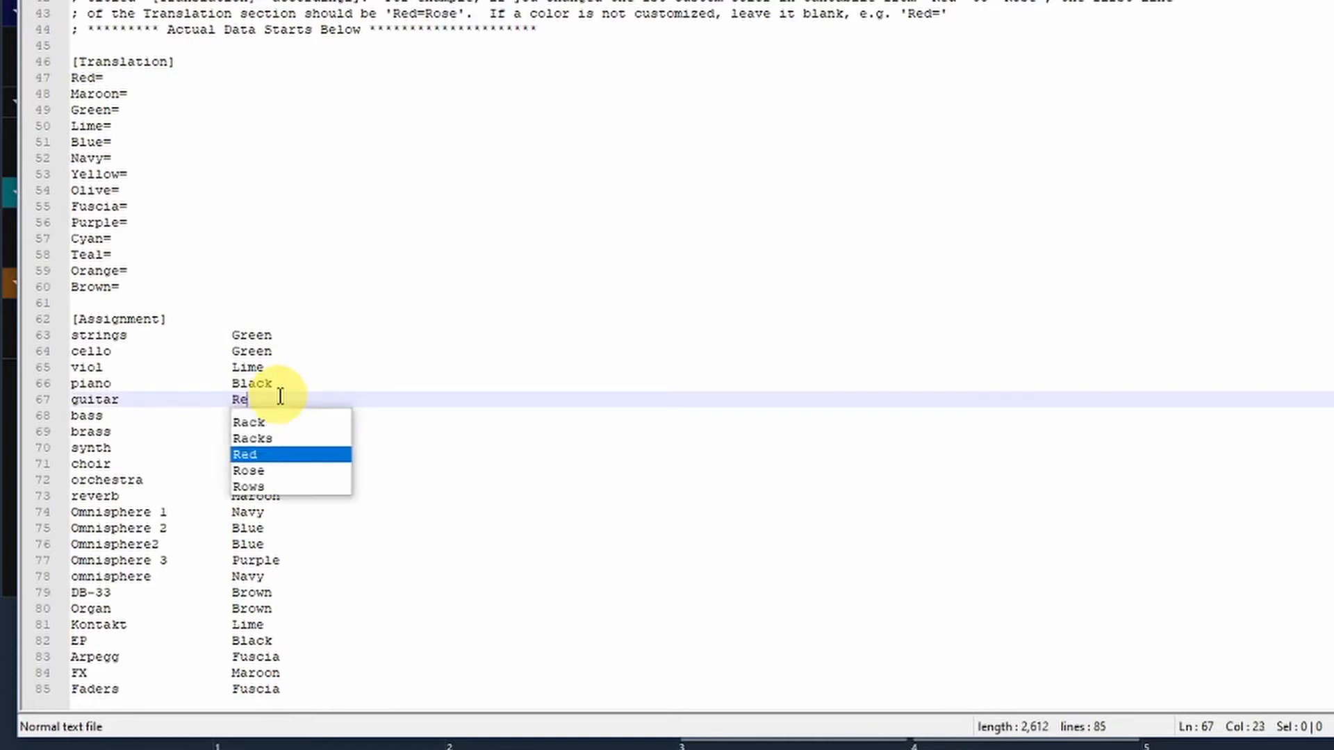
{"action": "type", "text": "d"}
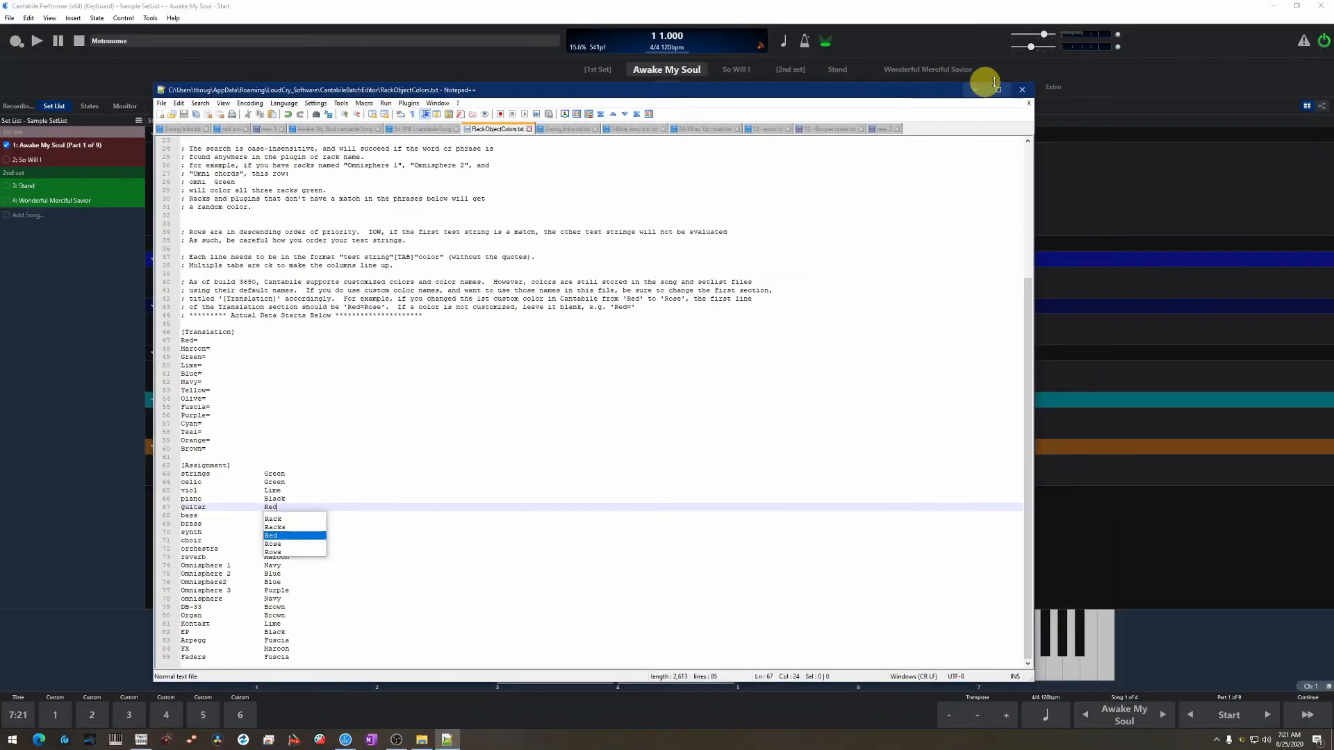
Close Notepad++, return to Cantabile Batch Editor and open the state colors file for viewing
{"action": "left_click", "coordinate": [1026, 90]}
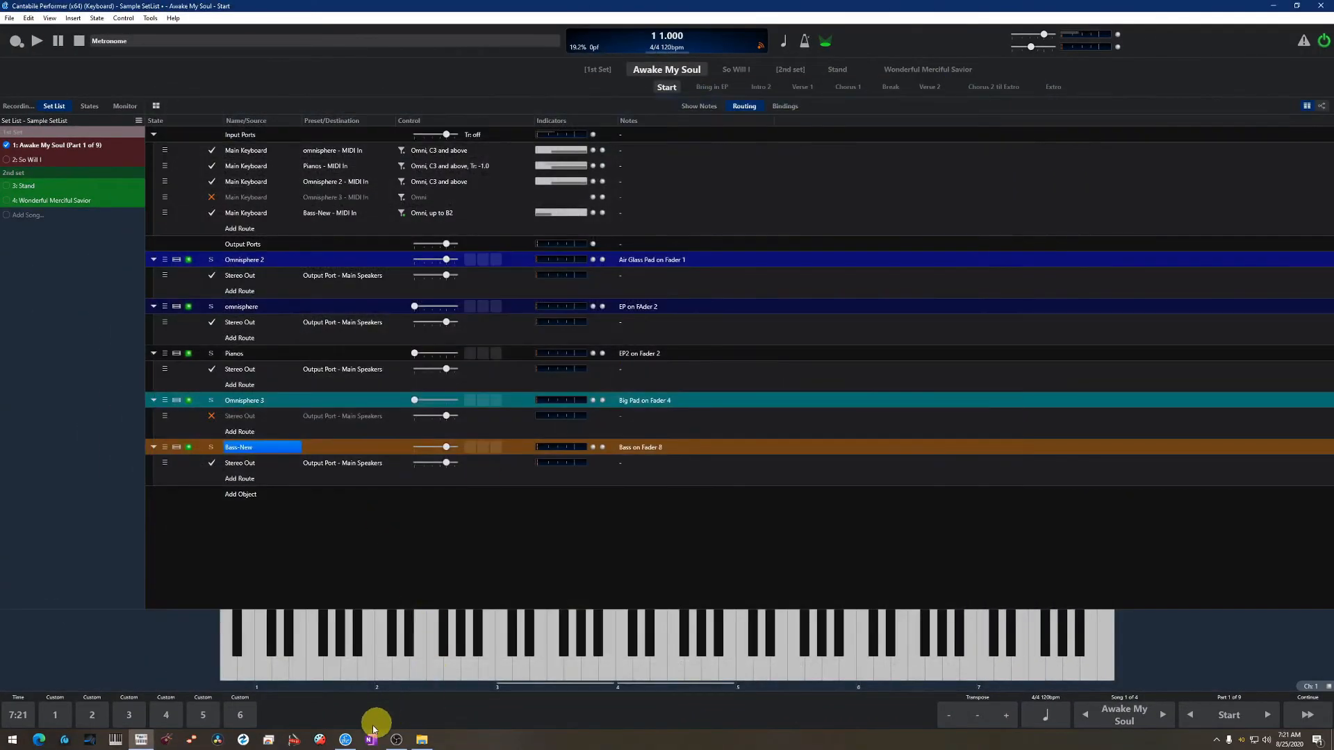
{"action": "left_click", "coordinate": [350, 743]}
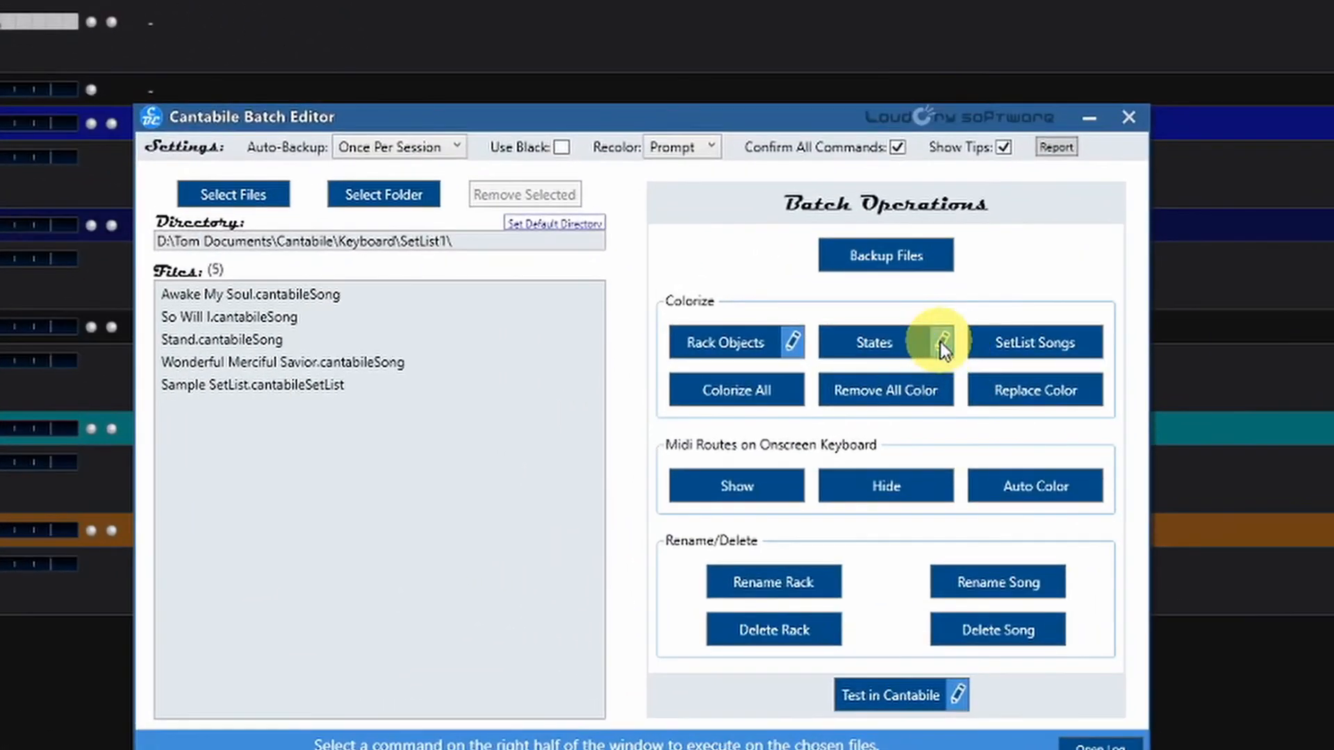
{"action": "left_click", "coordinate": [996, 360]}
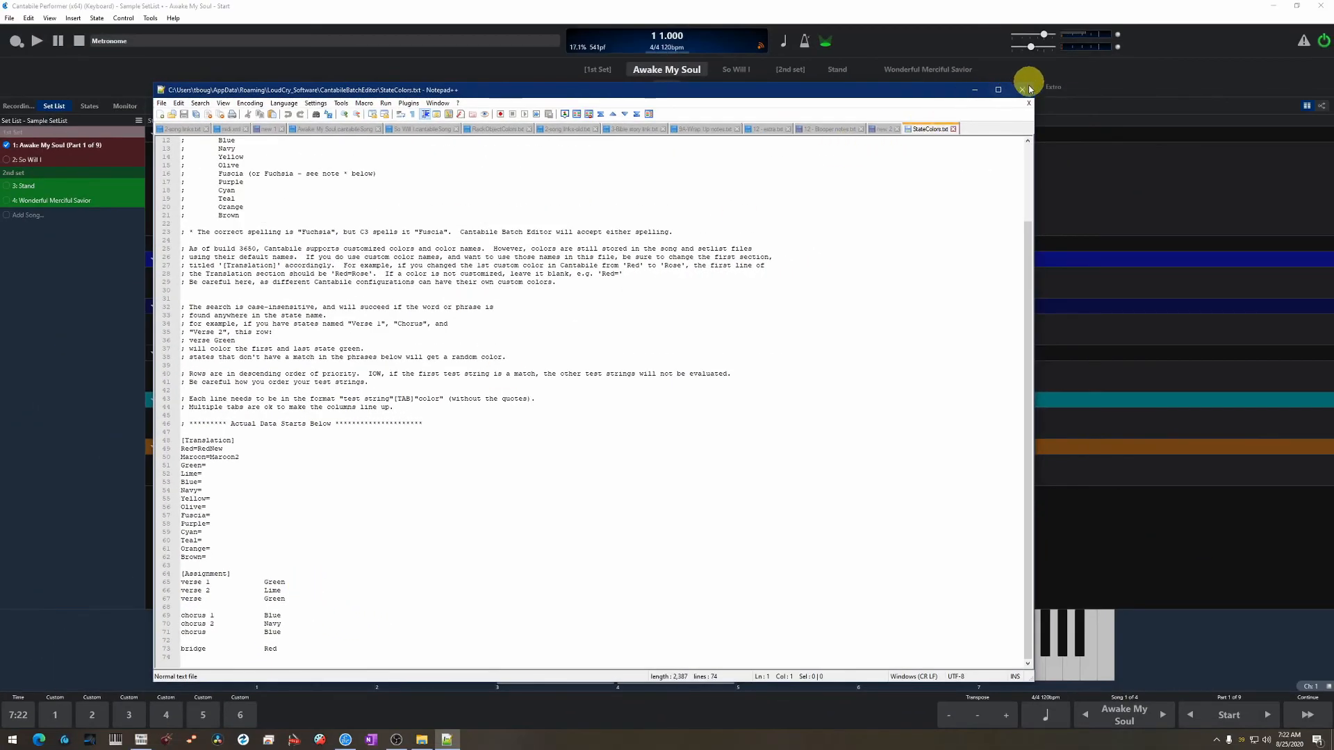
Close the state colors file and open the Test in Cantabile settings in Cantabile Batch Editor
{"action": "left_click", "coordinate": [1021, 90]}
{"action": "left_click", "coordinate": [356, 735]}
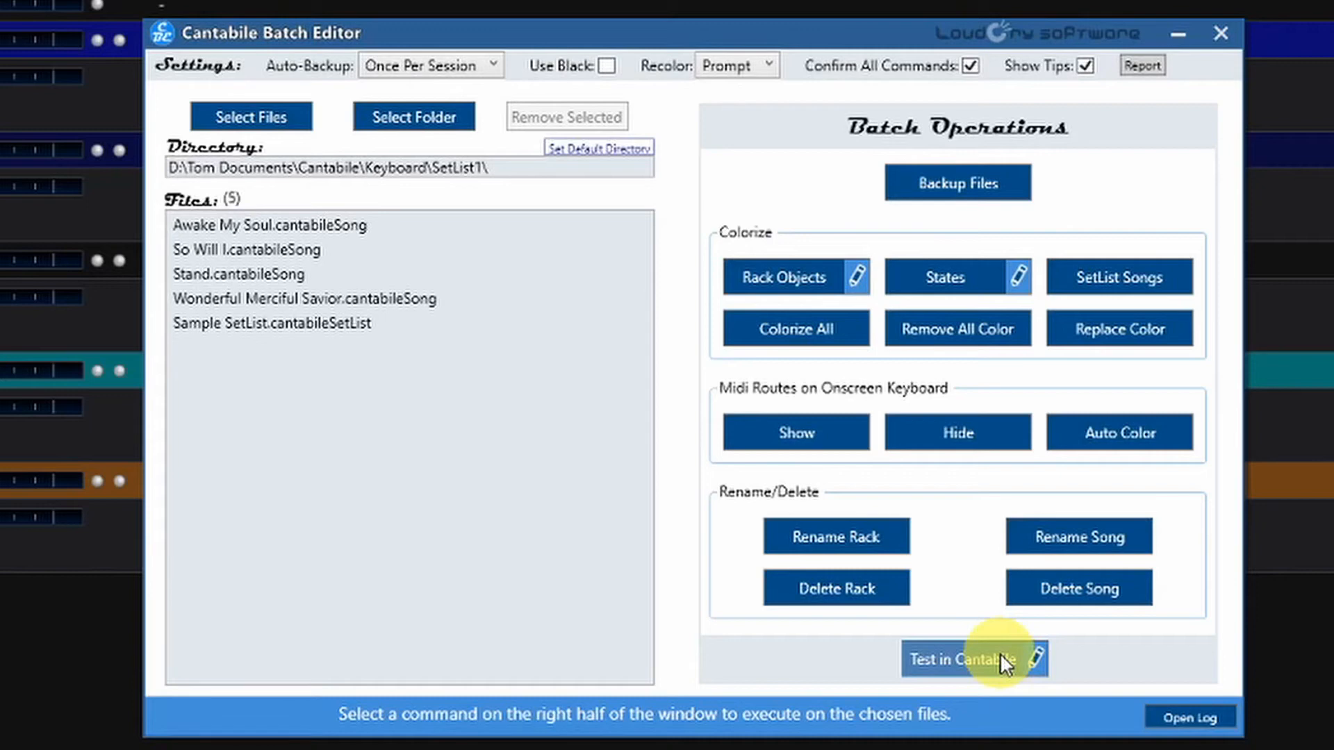
{"action": "left_click", "coordinate": [1038, 657]}
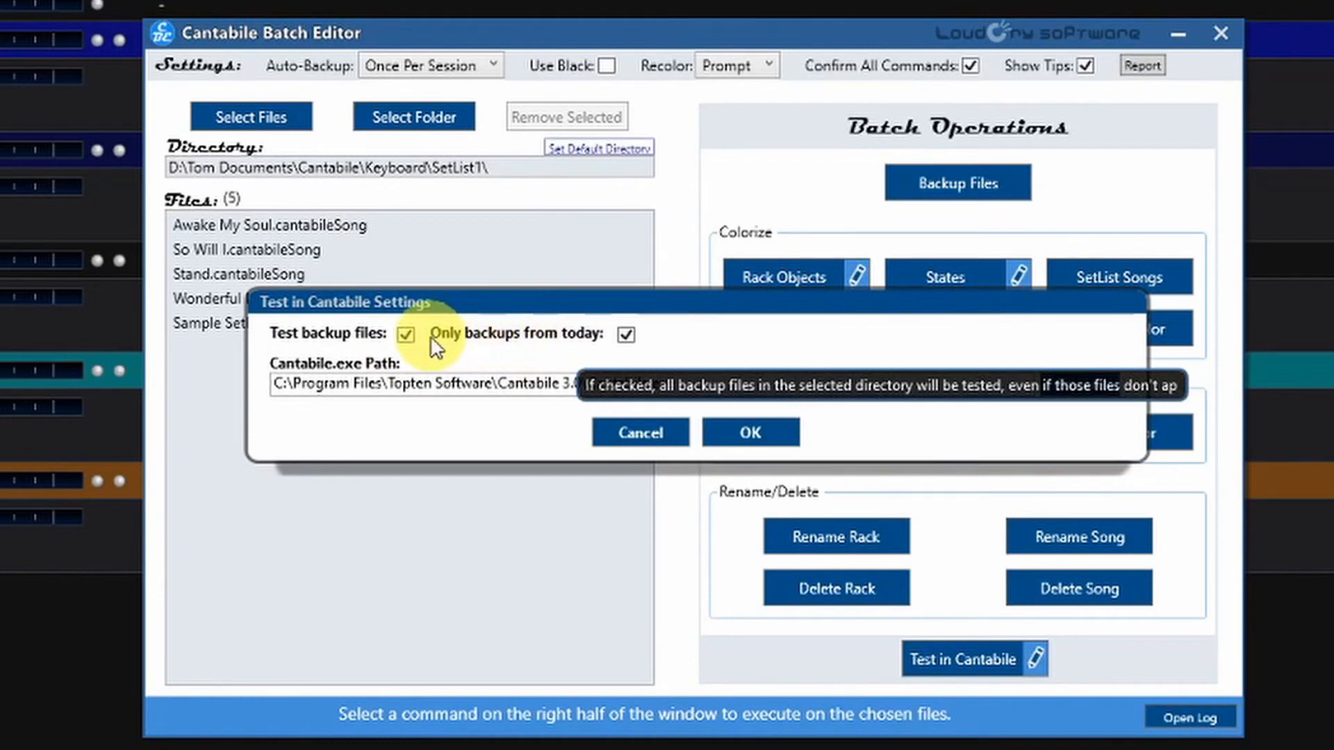
Exclude backup files from the Cantabile test and accept the settings
{"action": "left_click", "coordinate": [405, 335]}
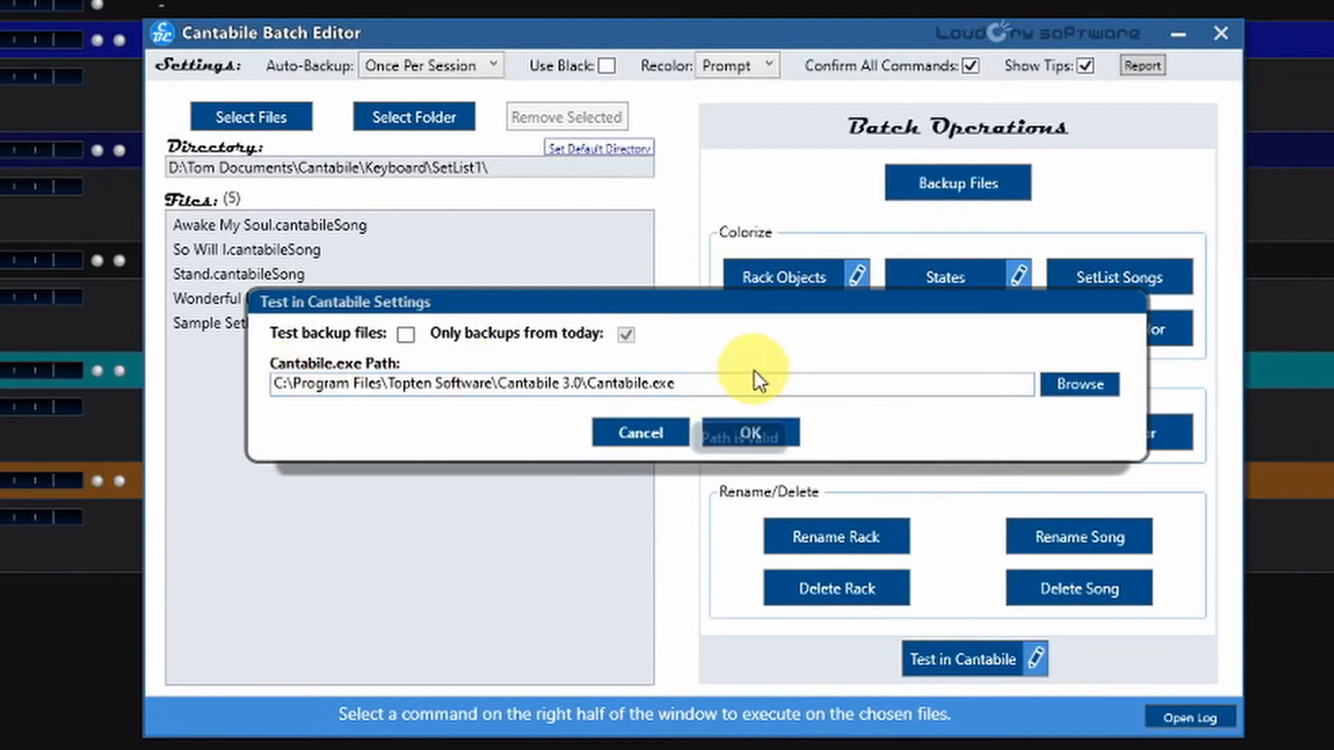
{"action": "left_click", "coordinate": [754, 428]}
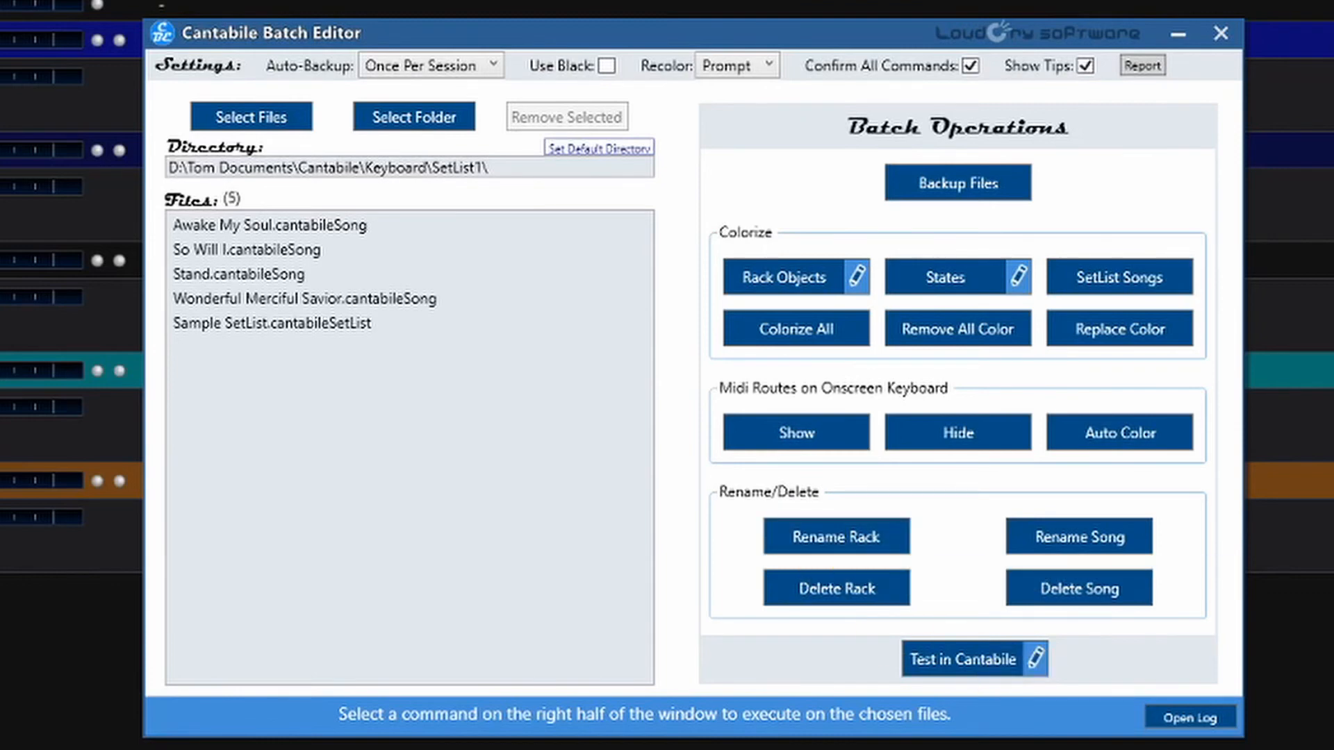
Call up the Test in Cantabile command for all the listed song and set list files
{"action": "mouse_move", "coordinate": [394, 453]}
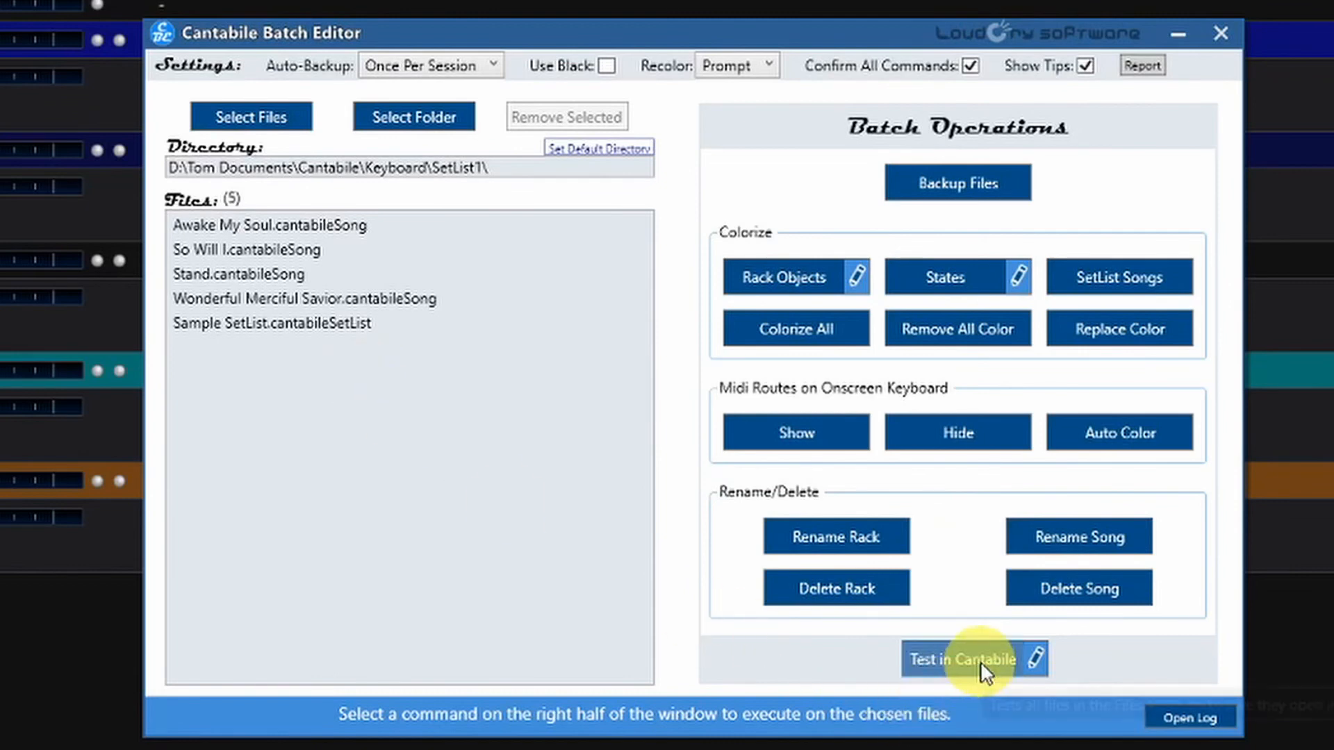
{"action": "mouse_move", "coordinate": [981, 663]}
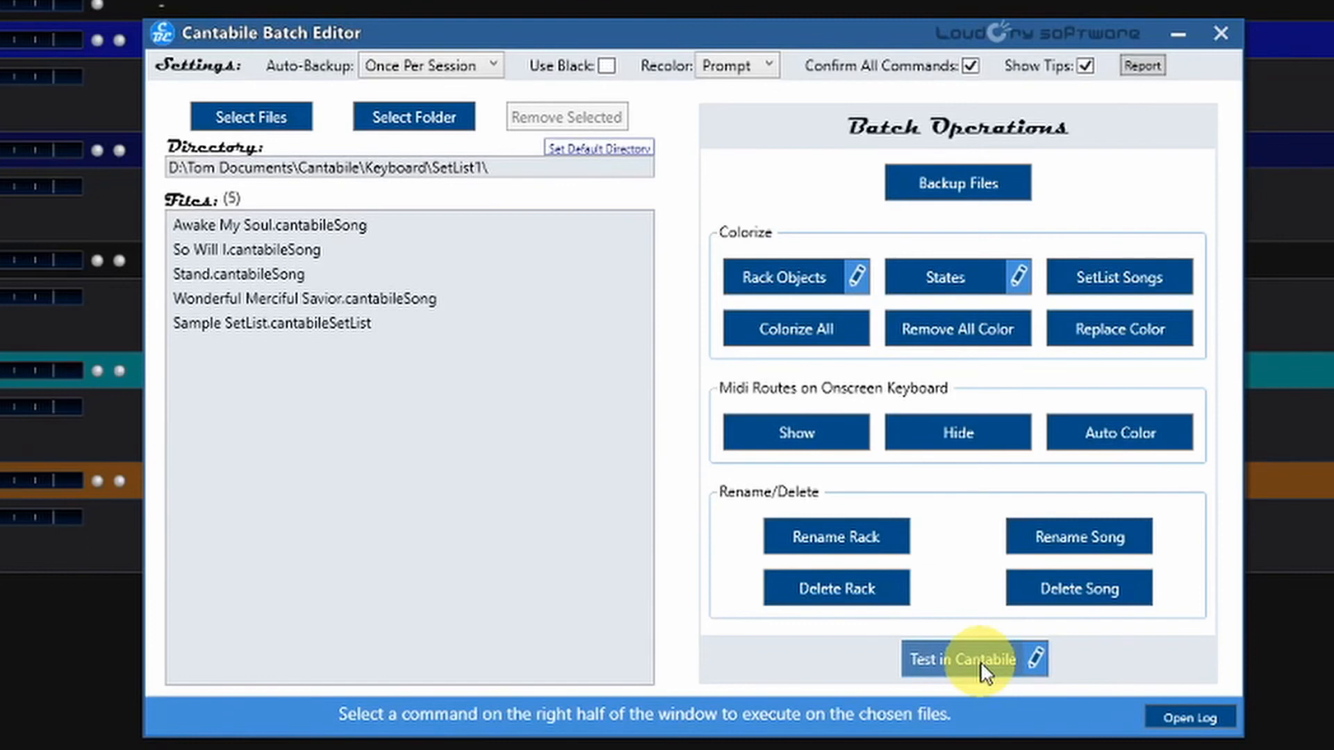
{"action": "left_click", "coordinate": [981, 661]}
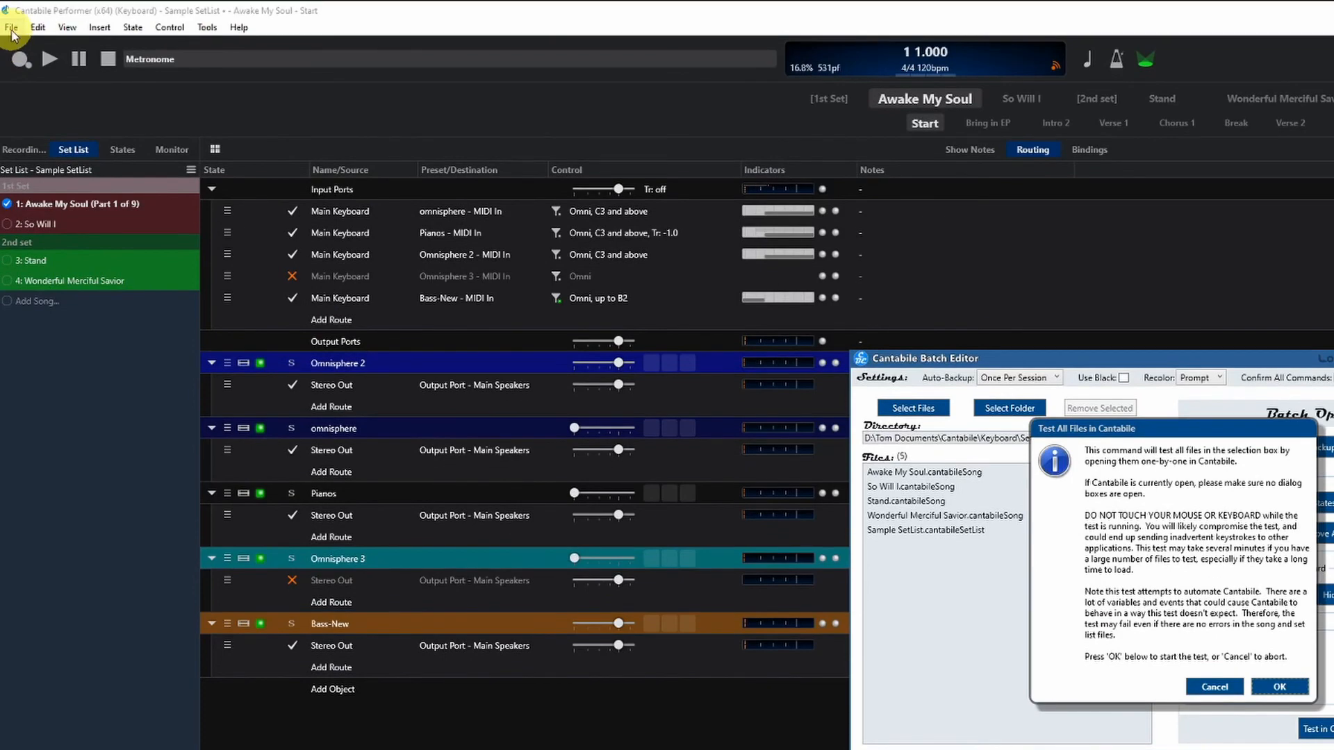
Switch to Cantabile Performer and close it without saving the set list changes, then start the file test in Cantabile Batch Editor
{"action": "left_click", "coordinate": [11, 28]}
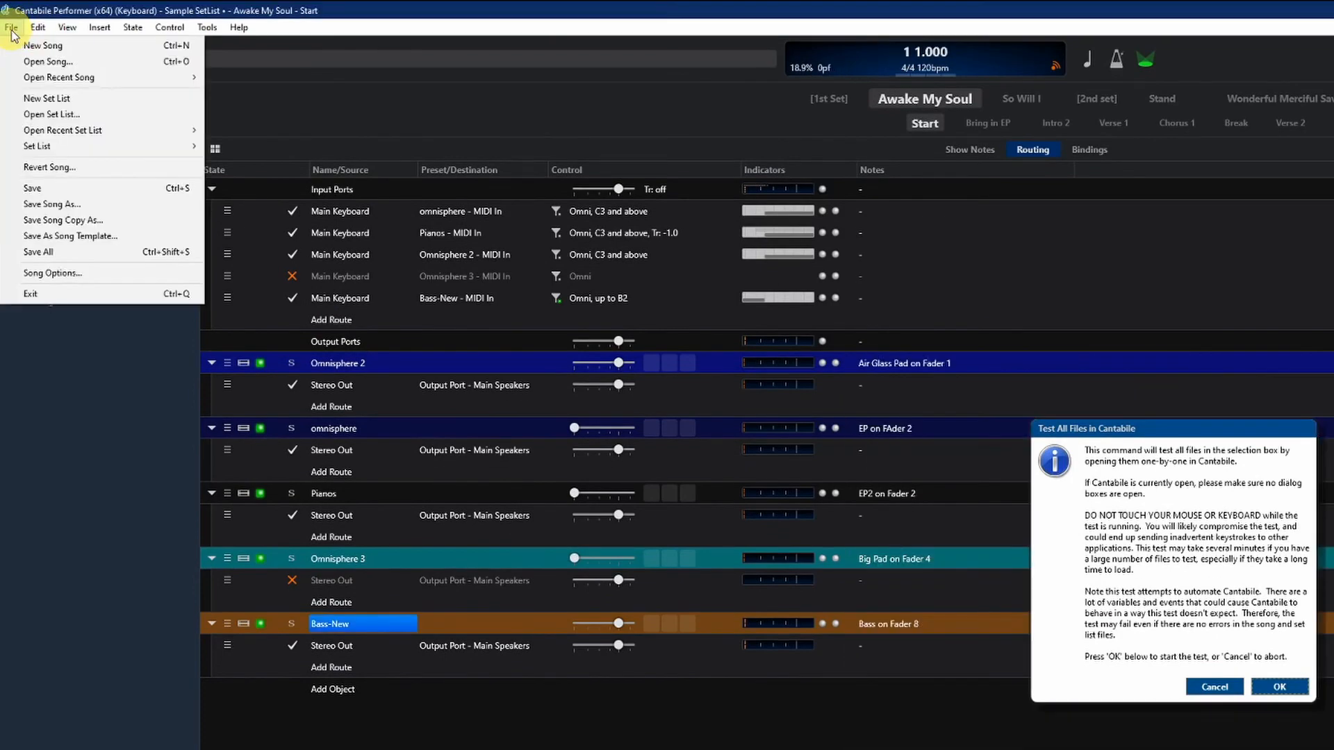
{"action": "left_click", "coordinate": [1333, 9]}
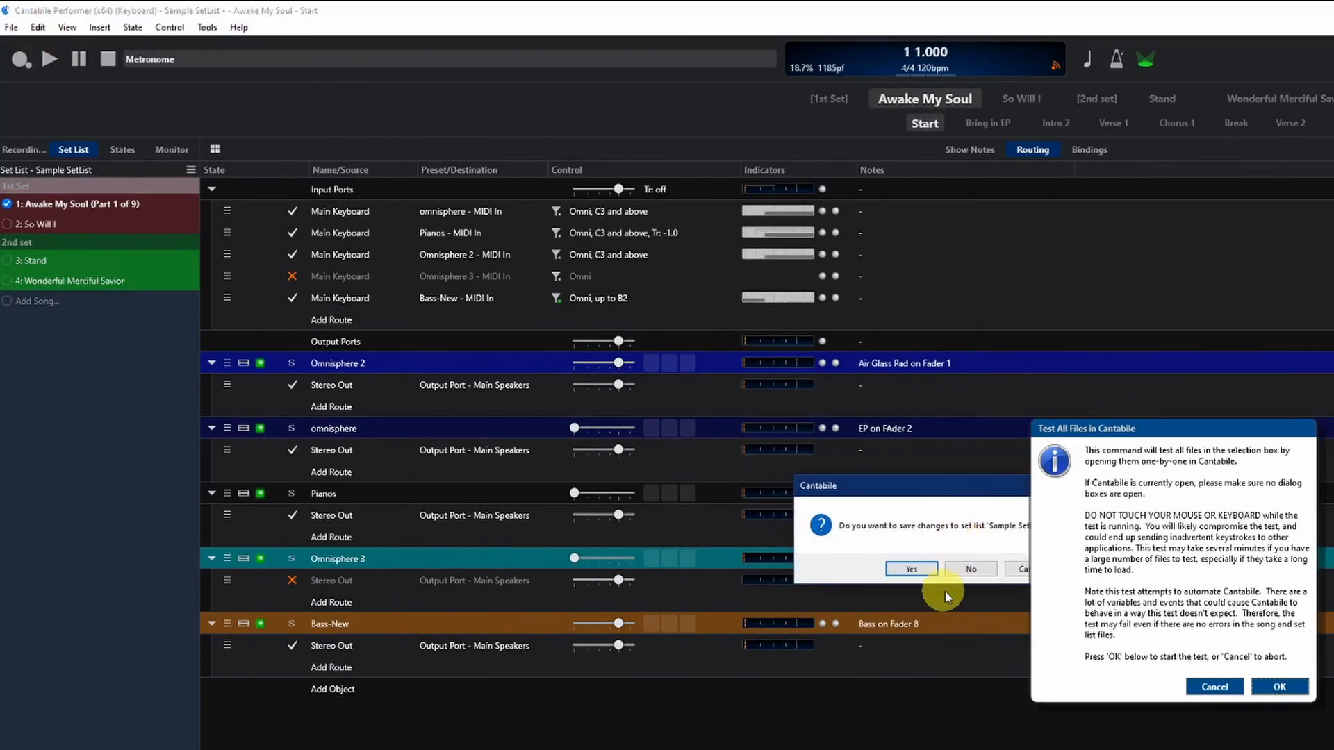
{"action": "left_click", "coordinate": [971, 569]}
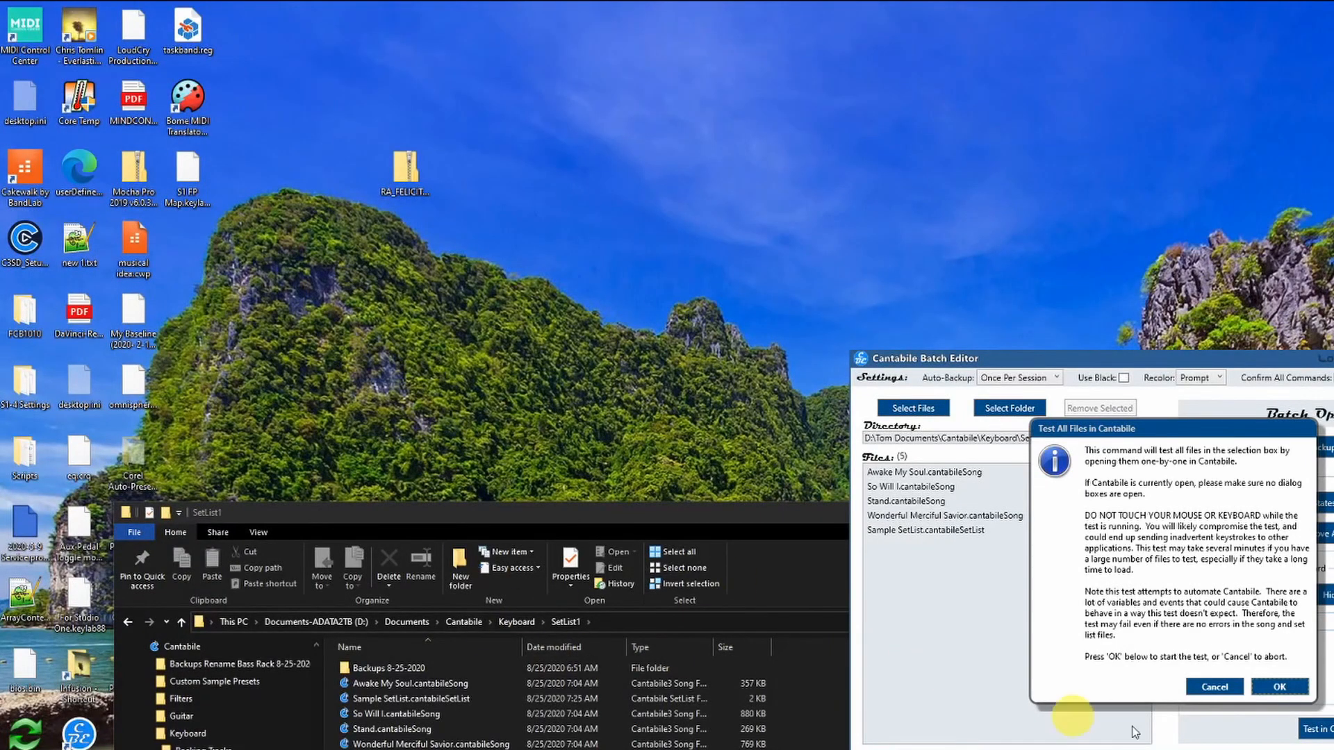
{"action": "left_click", "coordinate": [1276, 687]}
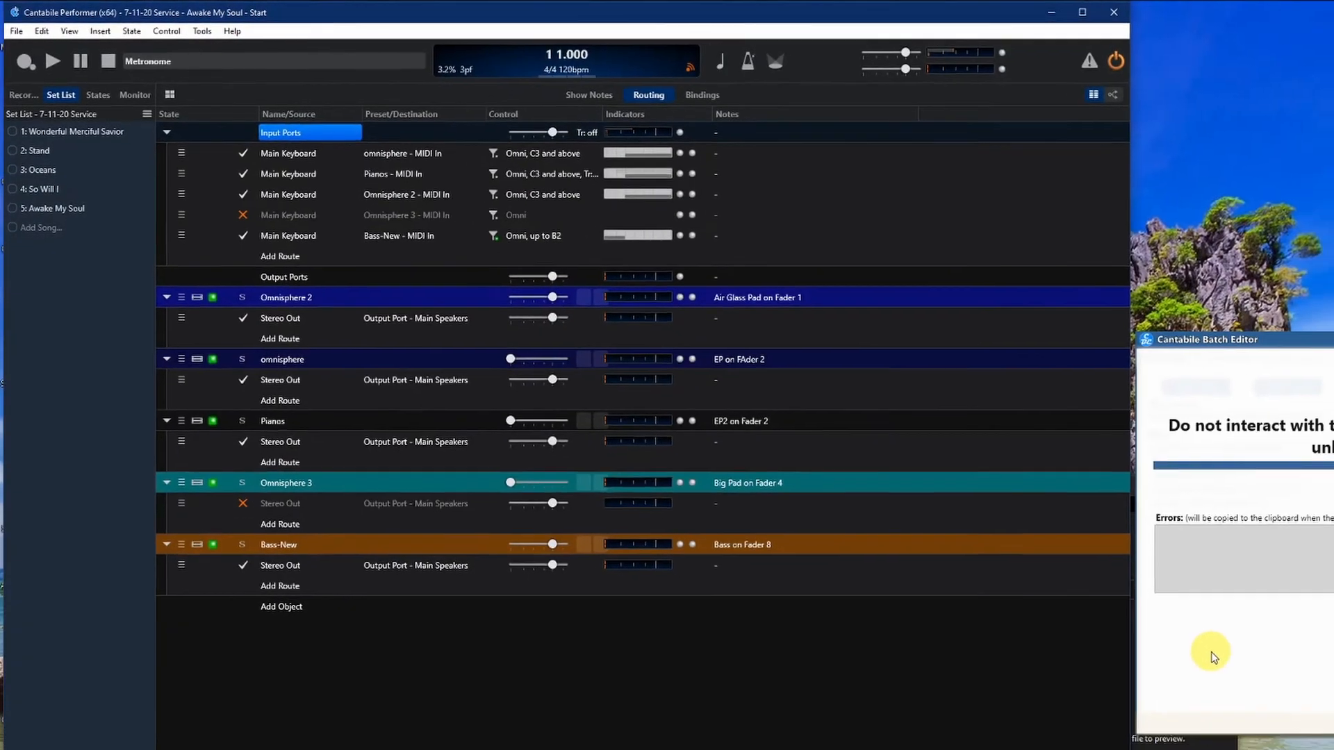